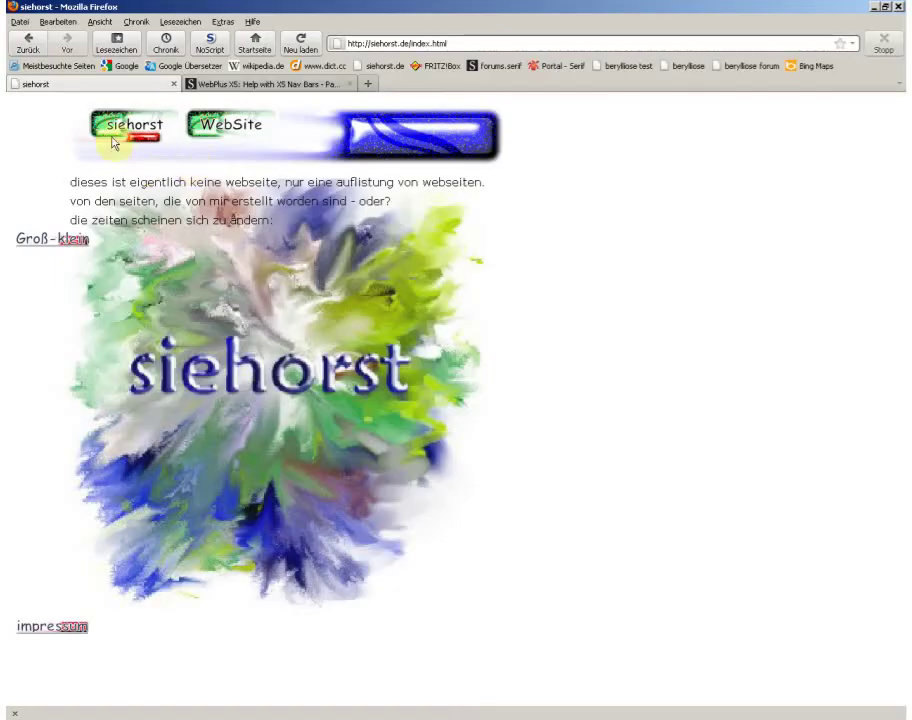
Examine the horizontal navigation bar and red position markers across the siehorst, WebSite and Groß-klein pages, and switch to WebPlus X5.
{"action": "left_click", "coordinate": [220, 128]}
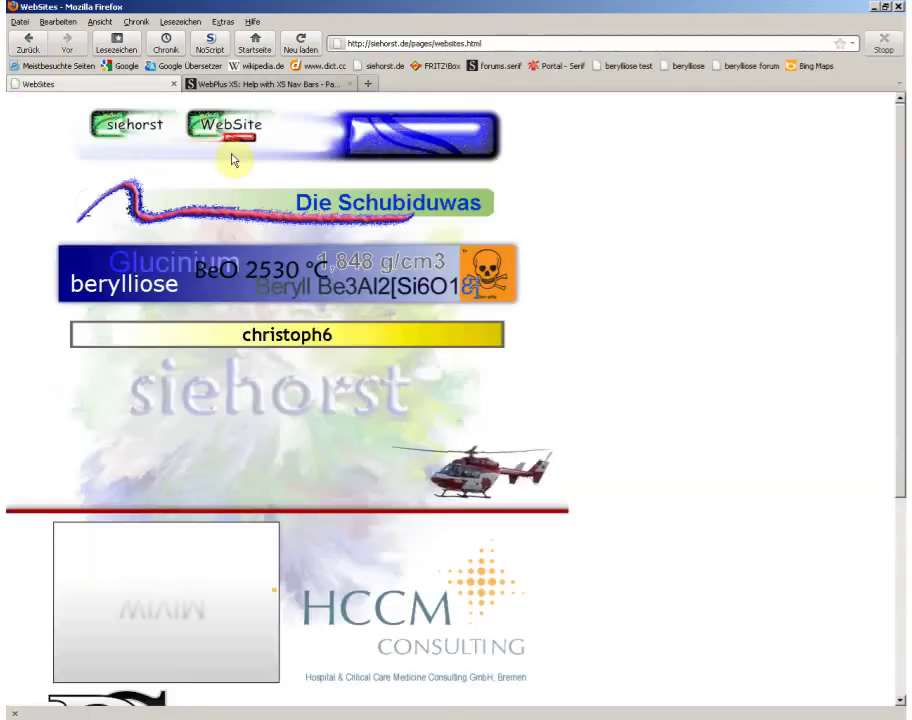
{"action": "left_click", "coordinate": [137, 136]}
{"action": "left_click", "coordinate": [88, 243]}
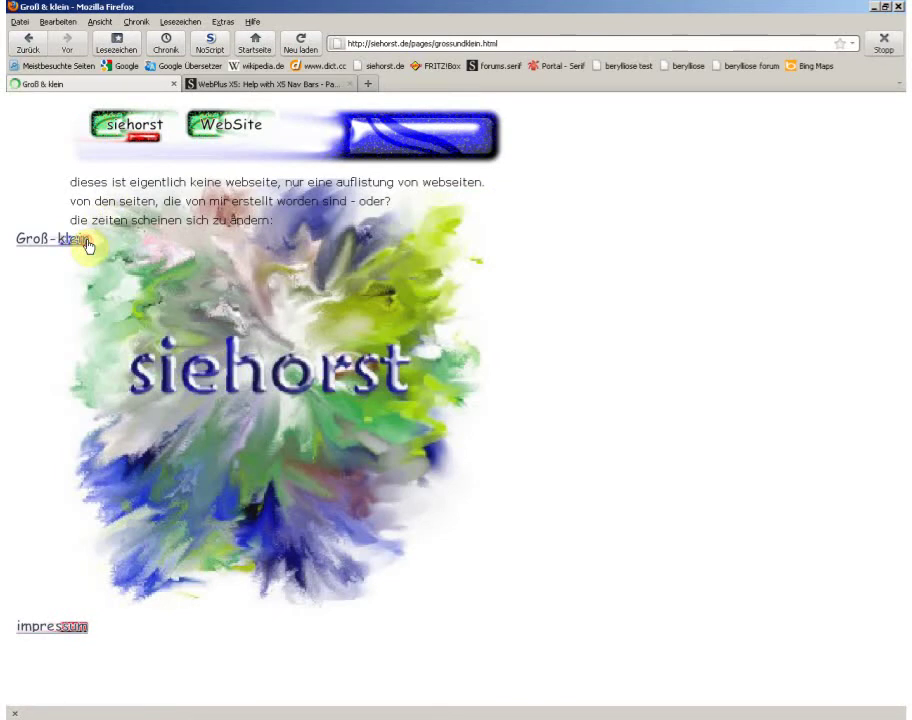
{"action": "left_click", "coordinate": [133, 135]}
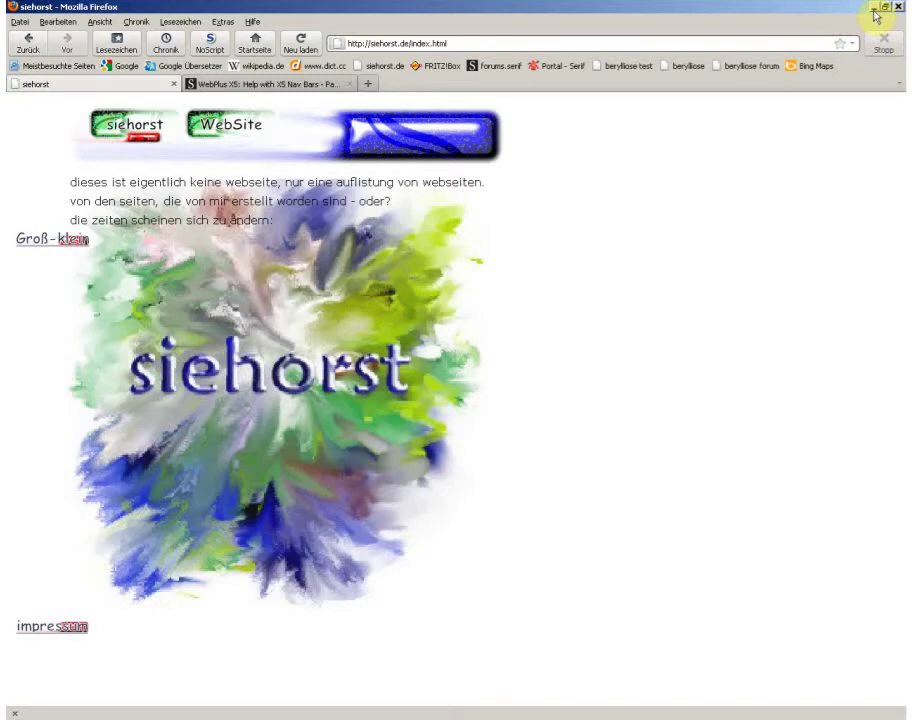
{"action": "left_click", "coordinate": [213, 138]}
{"action": "left_click", "coordinate": [126, 140]}
{"action": "left_click", "coordinate": [874, 8]}
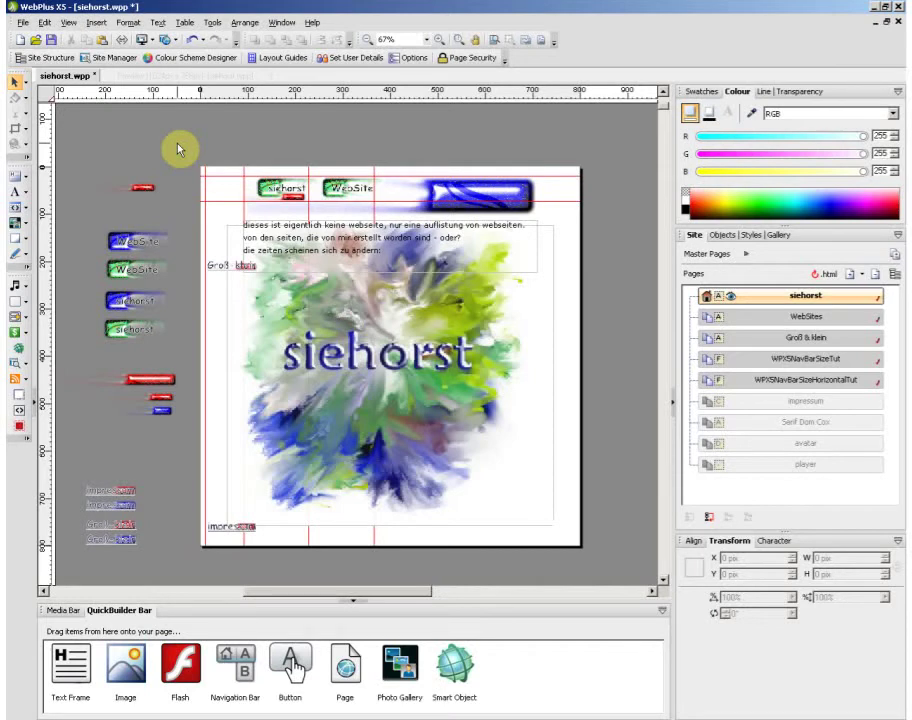
Copy the small blue bar graphic beneath the red bars on the pasteboard beside the page.
{"action": "left_click", "coordinate": [157, 413]}
{"action": "scroll", "coordinate": [157, 413], "scroll_direction": "up", "scroll_amount": 5}
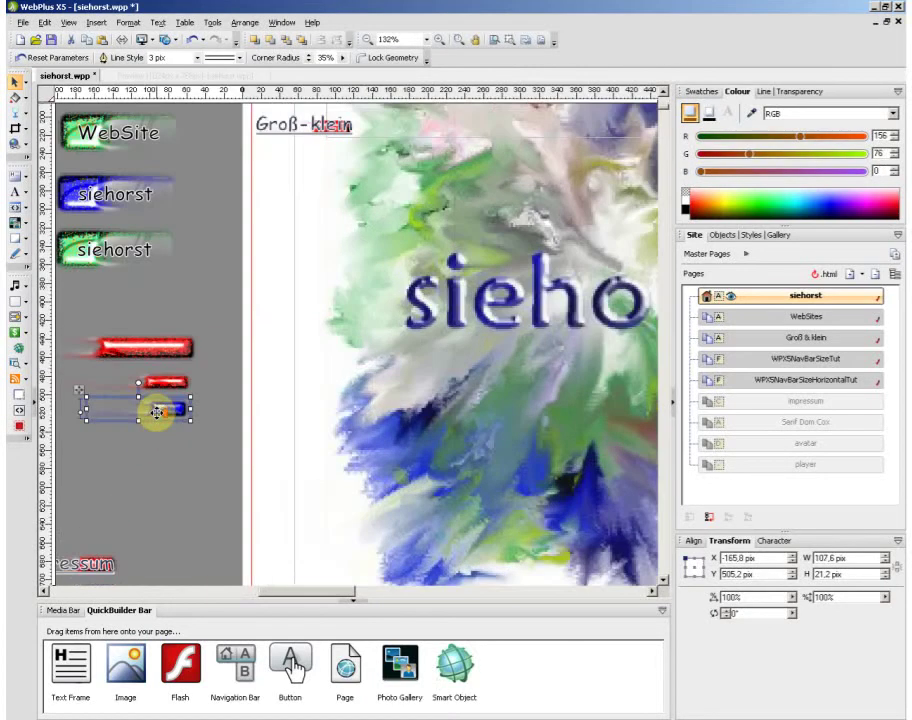
{"action": "left_click_drag", "start_coordinate": [271, 590], "coordinate": [254, 592]}
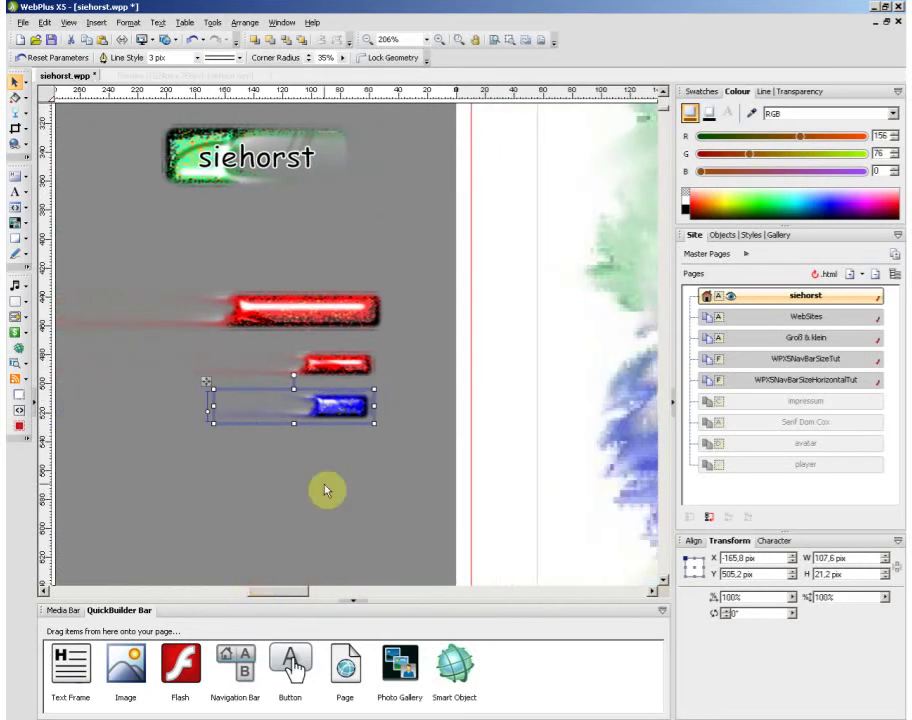
{"action": "scroll", "coordinate": [423, 431], "scroll_direction": "down", "scroll_amount": 4}
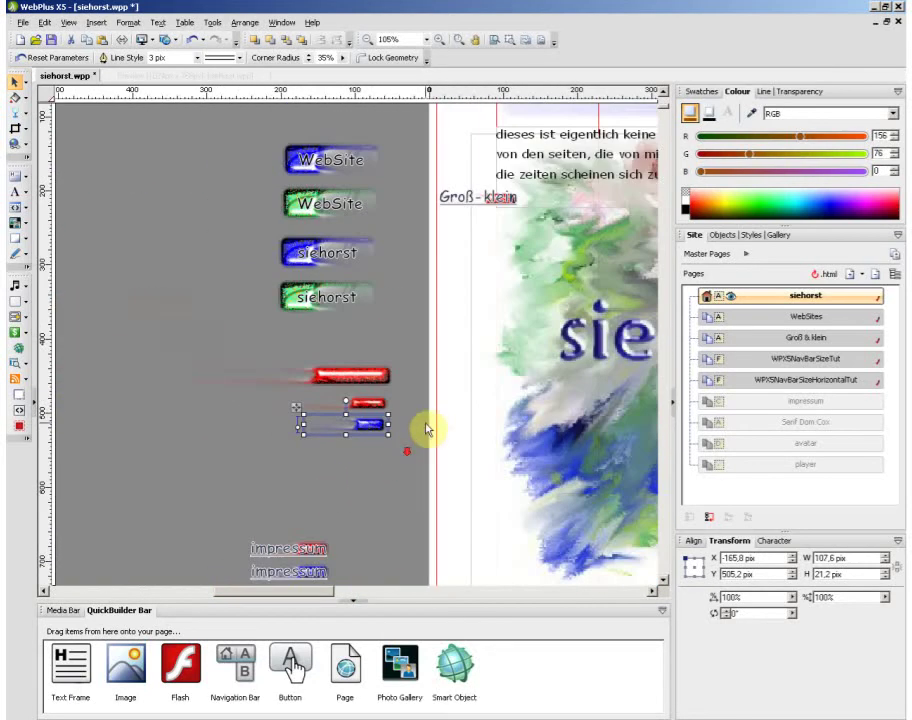
{"action": "scroll", "coordinate": [309, 509], "scroll_direction": "up", "scroll_amount": 3}
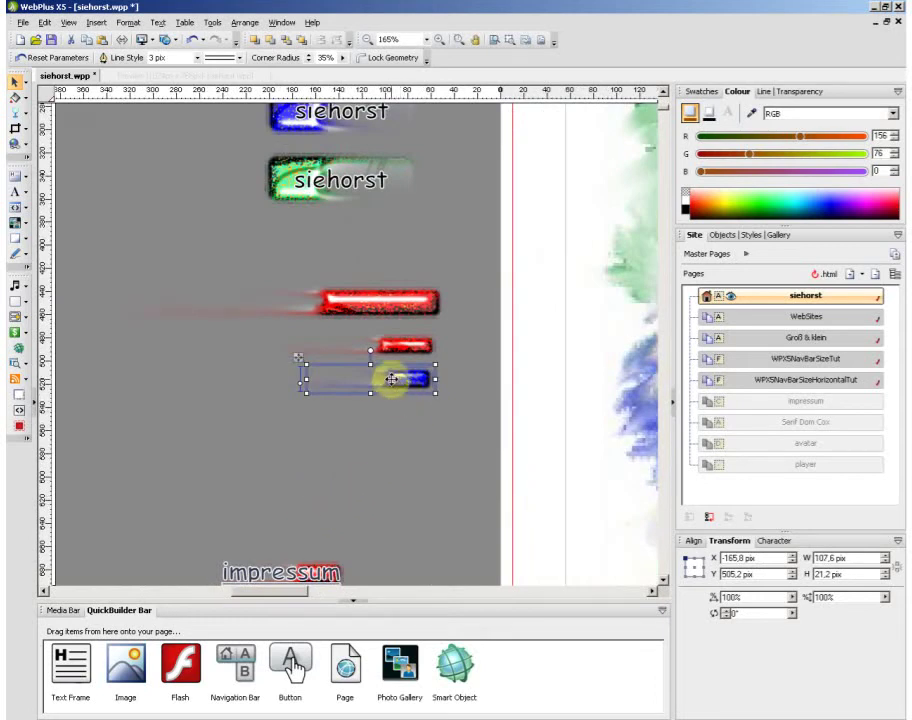
{"action": "right_click", "coordinate": [392, 381]}
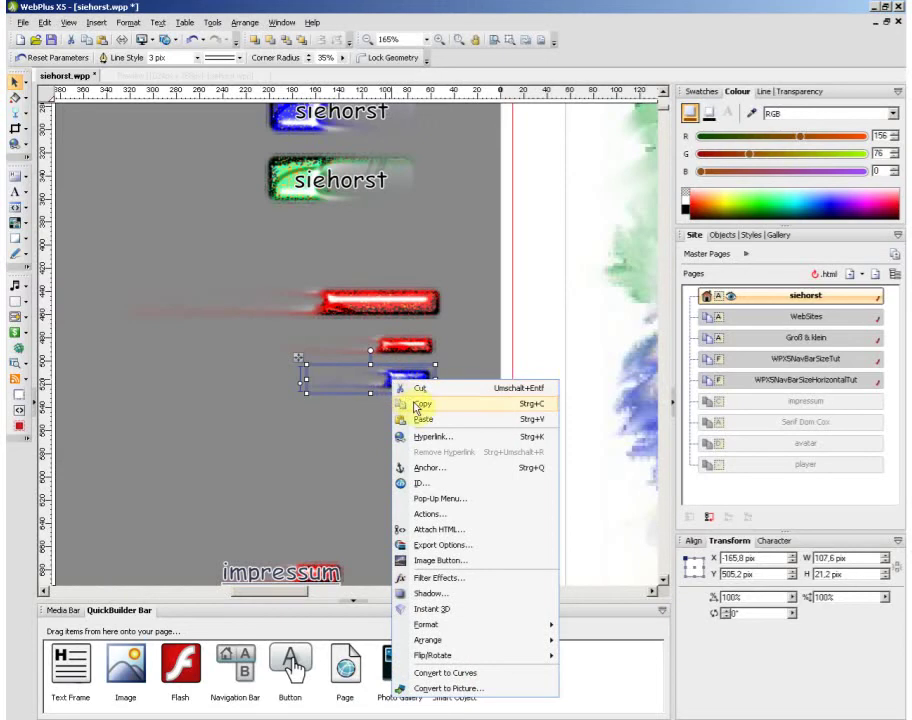
{"action": "left_click", "coordinate": [418, 404]}
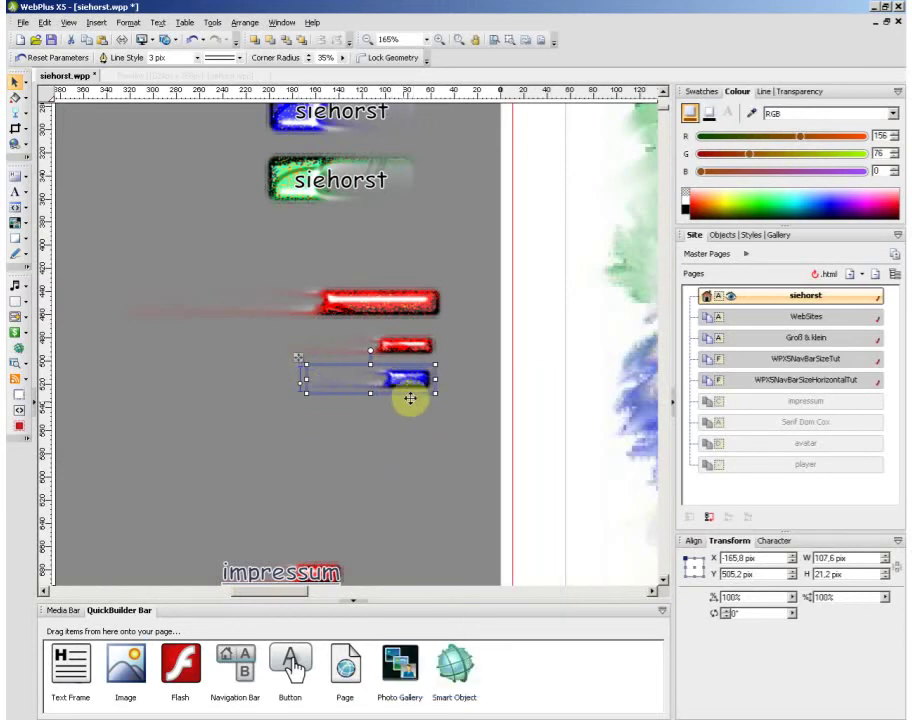
Insert a Highlight 1 navigation bar and move it onto the pasteboard to the right of the page.
{"action": "left_click_drag", "start_coordinate": [309, 592], "coordinate": [375, 590]}
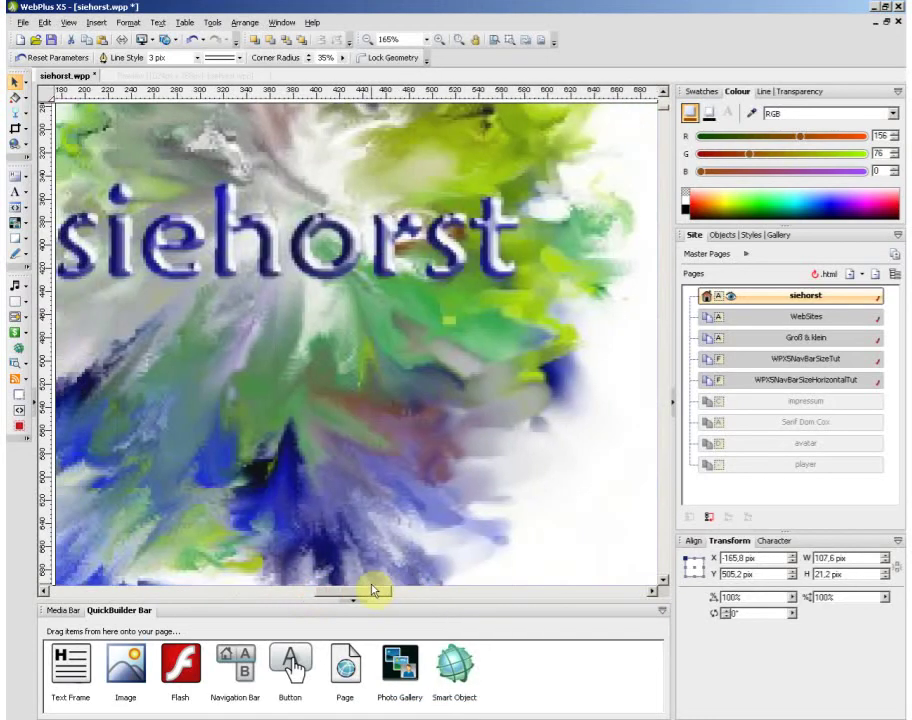
{"action": "scroll", "coordinate": [360, 584], "scroll_direction": "down", "scroll_amount": 5}
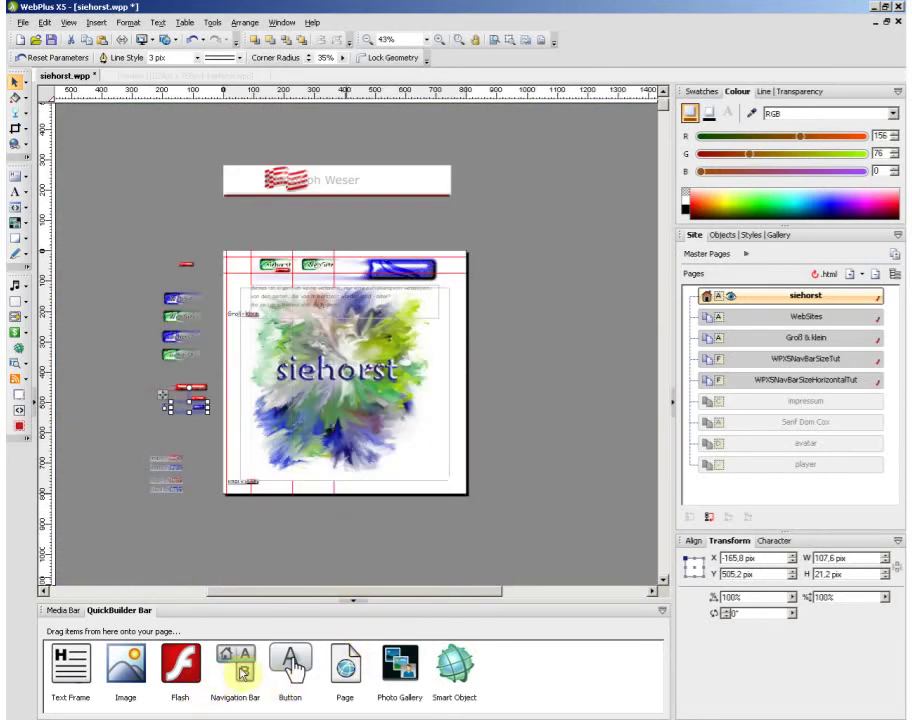
{"action": "left_click_drag", "start_coordinate": [241, 672], "coordinate": [305, 543]}
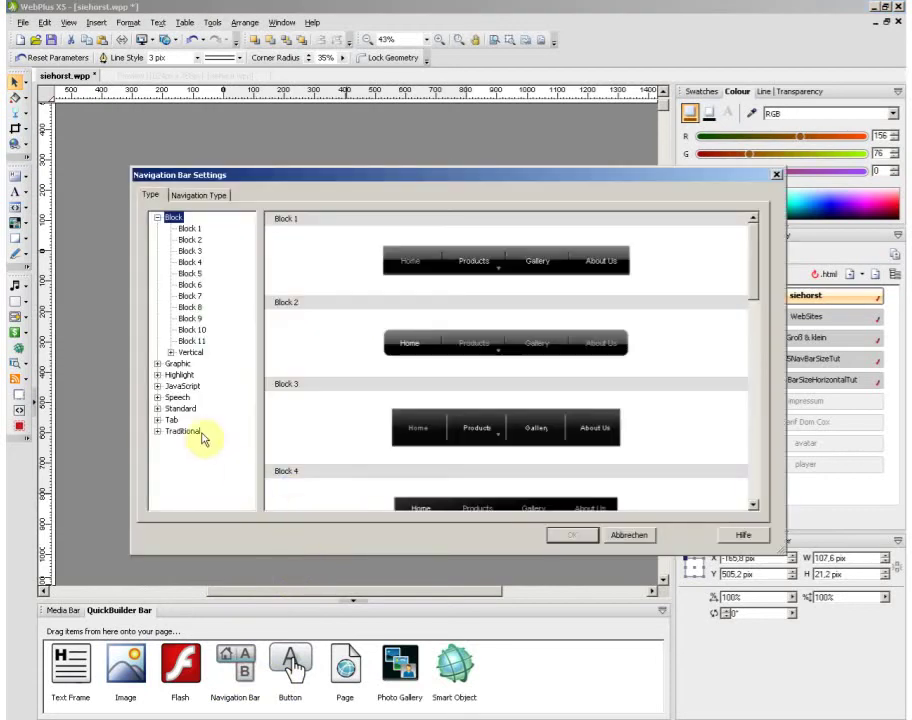
{"action": "left_click", "coordinate": [178, 375]}
{"action": "left_click", "coordinate": [288, 399]}
{"action": "left_click", "coordinate": [435, 305]}
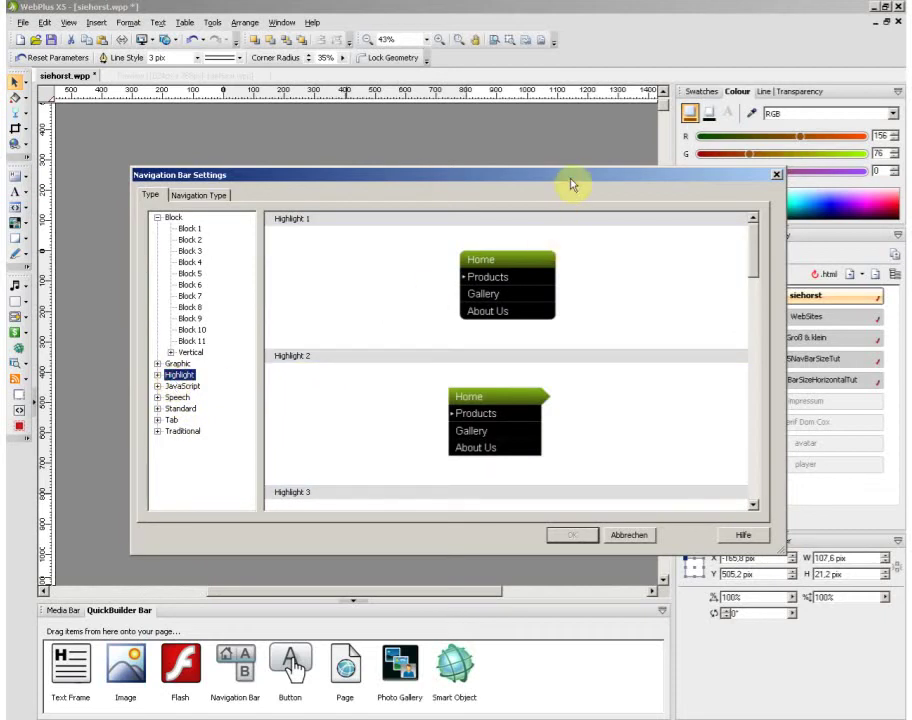
{"action": "double_click", "coordinate": [565, 291]}
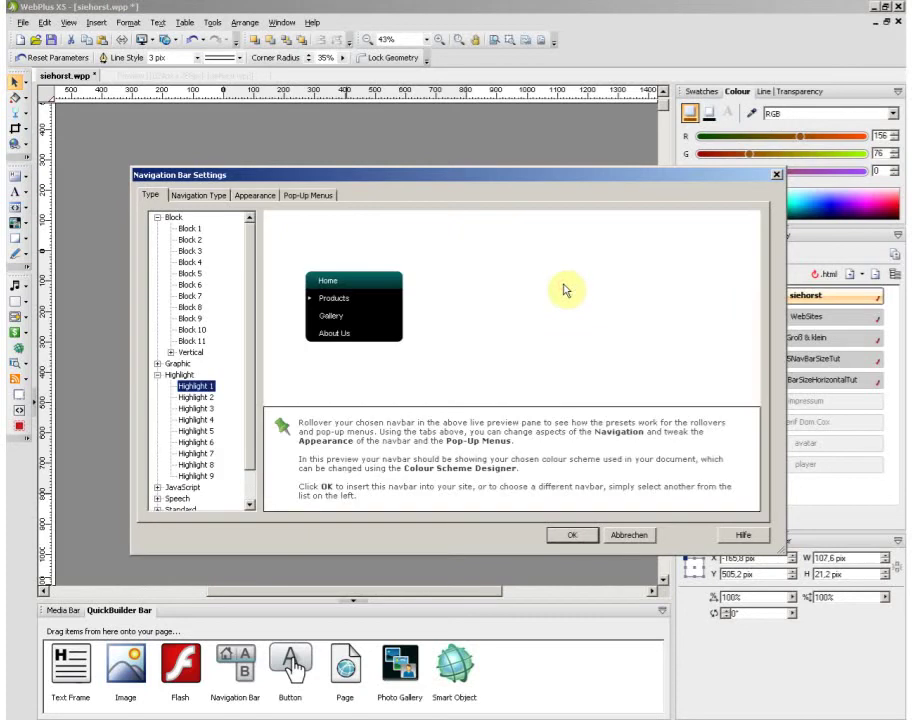
{"action": "left_click", "coordinate": [573, 536]}
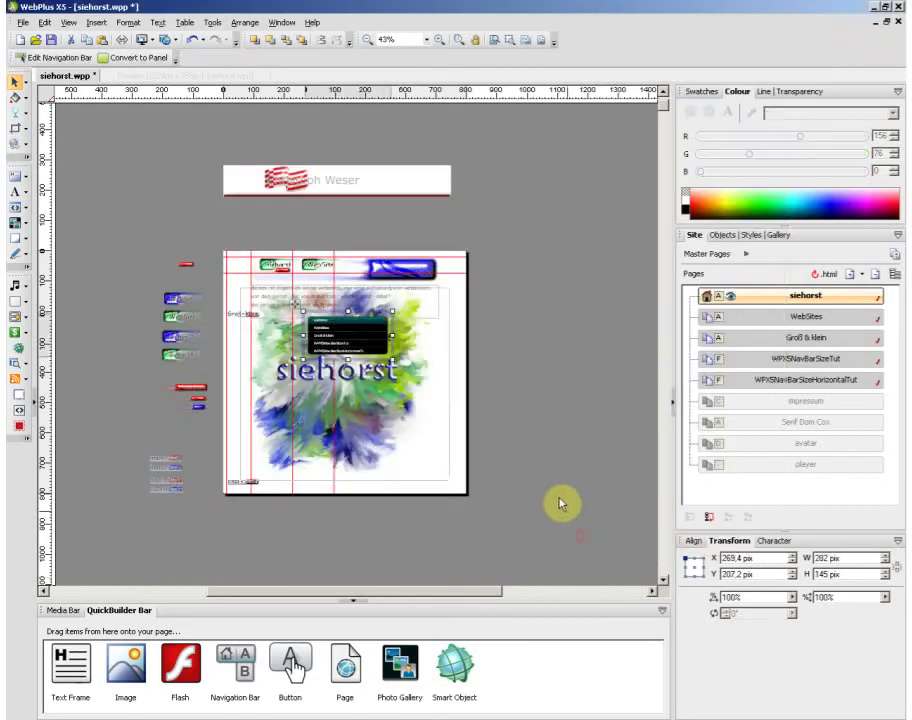
{"action": "left_click", "coordinate": [370, 337]}
{"action": "left_click_drag", "start_coordinate": [368, 338], "coordinate": [552, 349]}
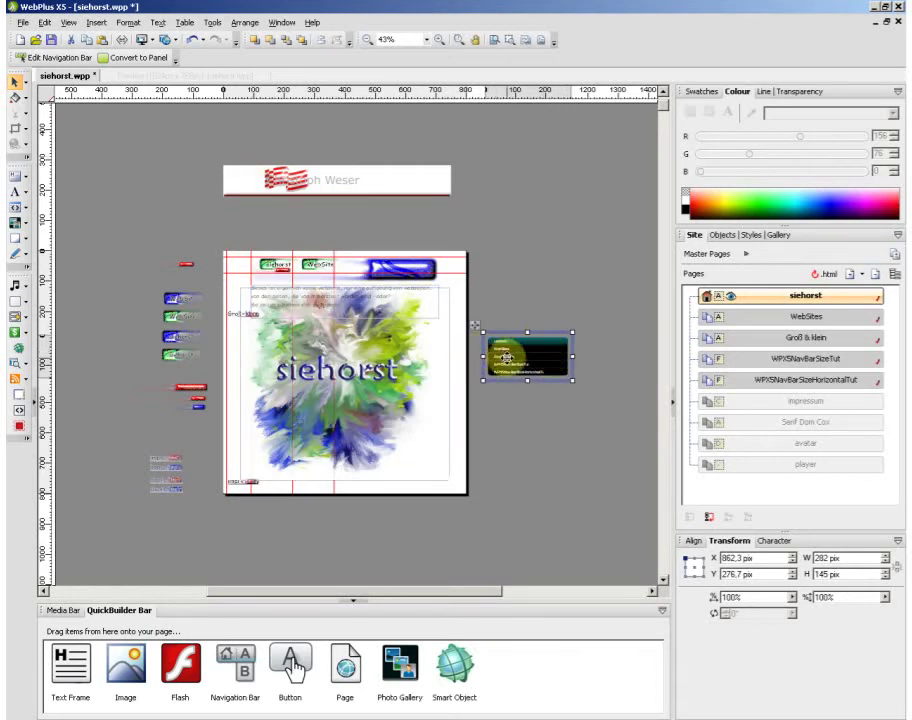
Open the navigation bar's Single button design for editing from its appearance settings.
{"action": "double_click", "coordinate": [507, 357]}
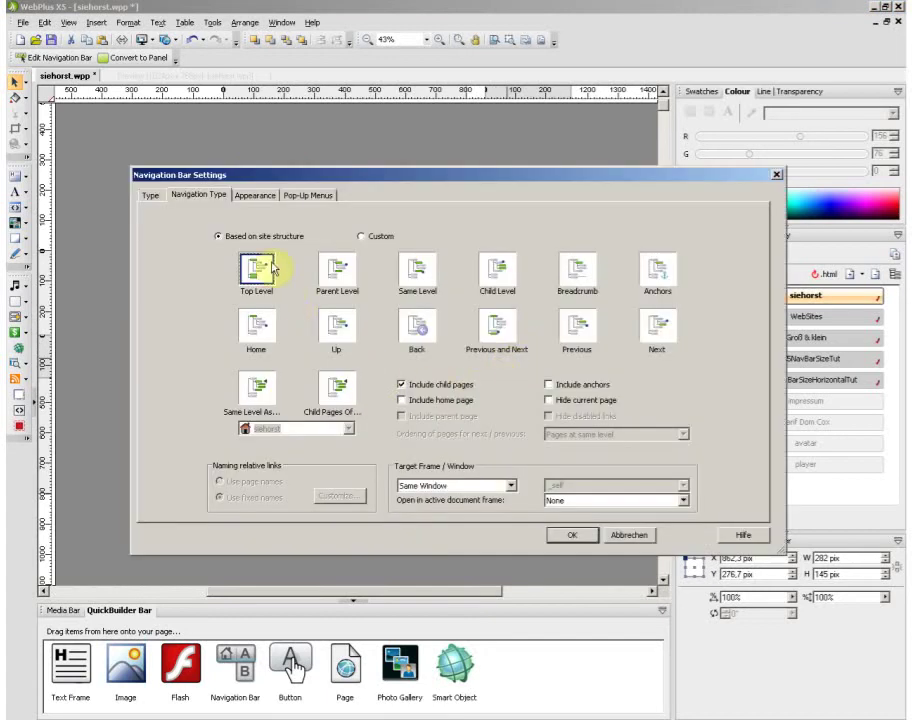
{"action": "left_click", "coordinate": [253, 198]}
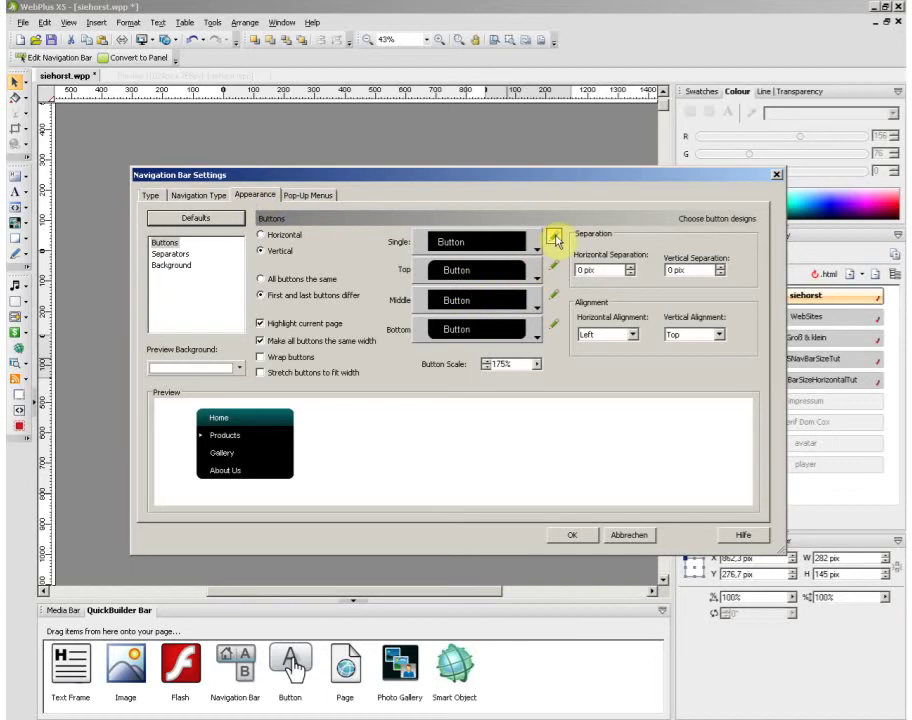
{"action": "left_click", "coordinate": [554, 237]}
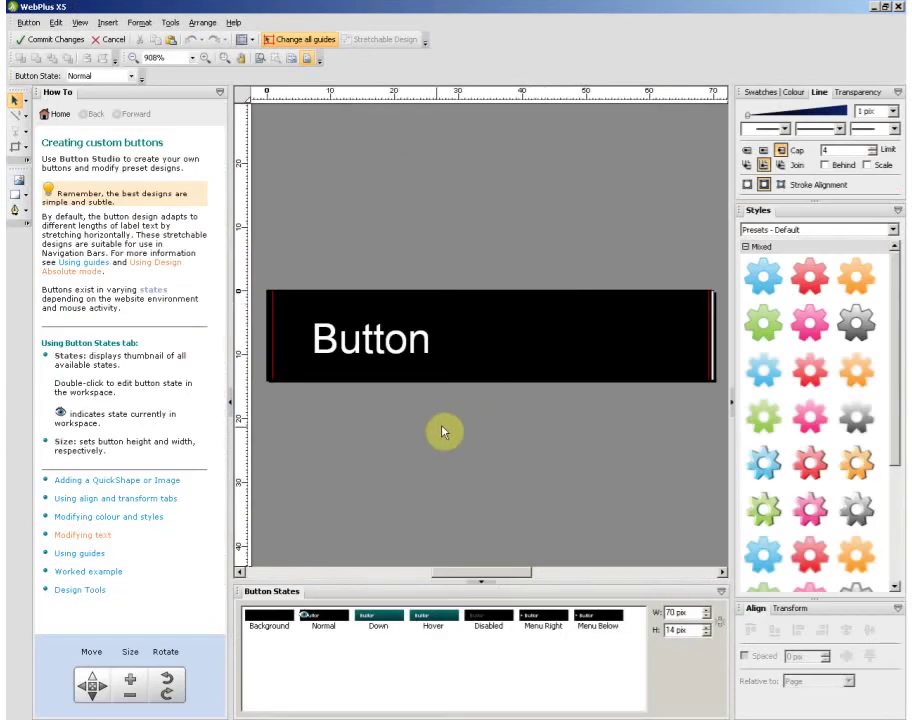
Delete the black rectangle from the button's Background state.
{"action": "scroll", "coordinate": [444, 432], "scroll_direction": "down", "scroll_amount": 4}
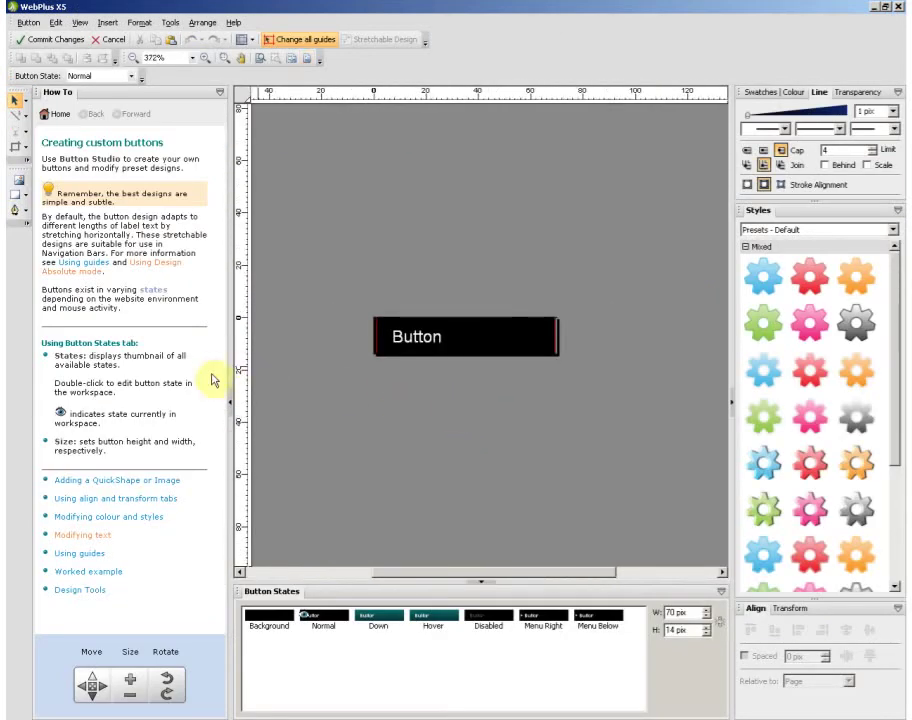
{"action": "left_click", "coordinate": [231, 403]}
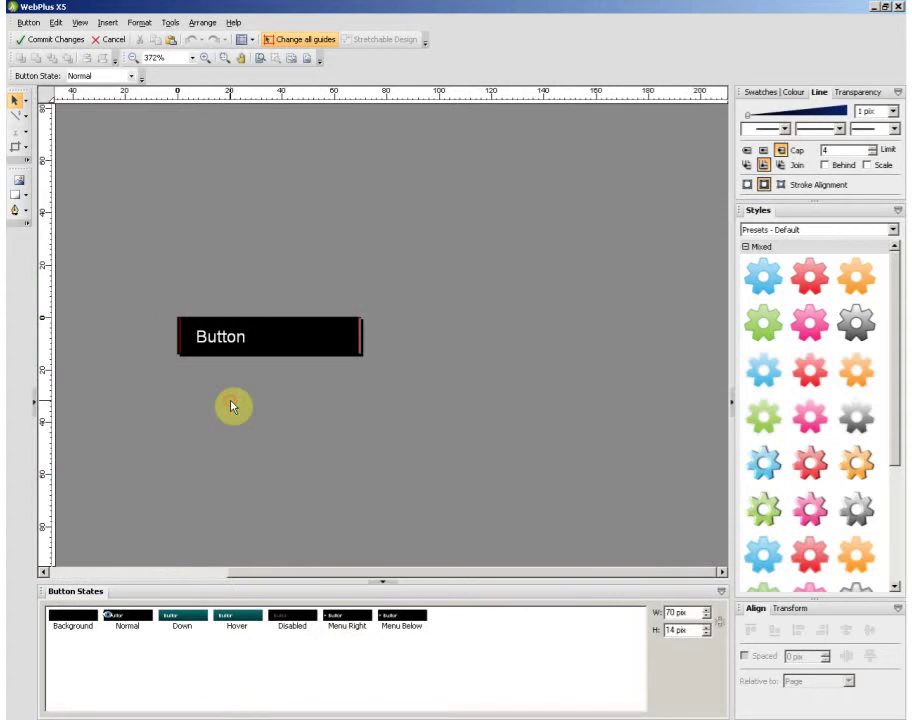
{"action": "scroll", "coordinate": [224, 378], "scroll_direction": "up", "scroll_amount": 2}
{"action": "left_click_drag", "start_coordinate": [362, 573], "coordinate": [330, 572]}
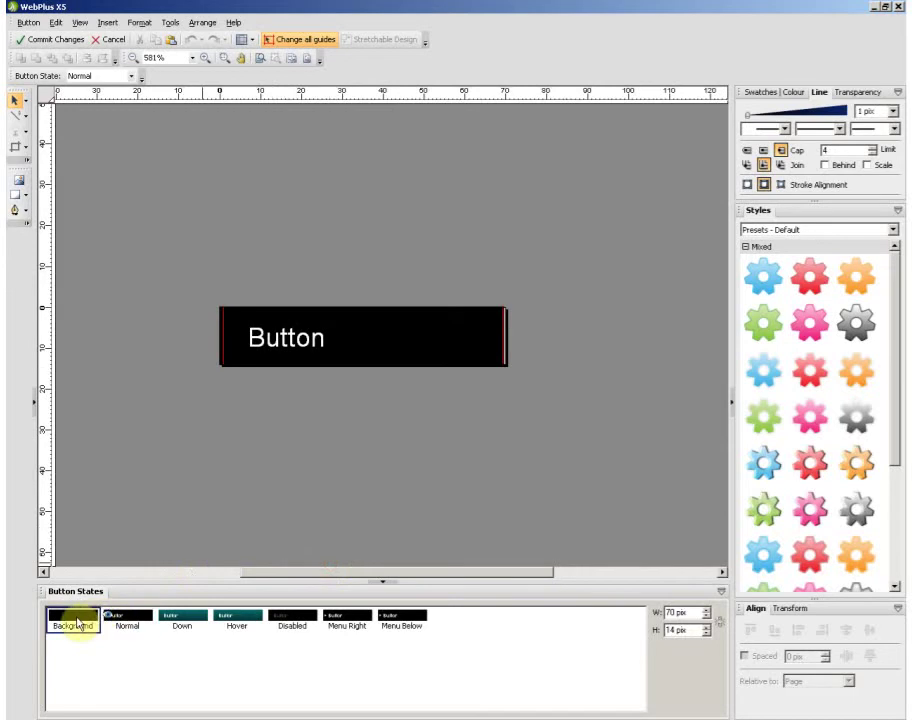
{"action": "left_click", "coordinate": [77, 622]}
{"action": "left_click", "coordinate": [446, 358]}
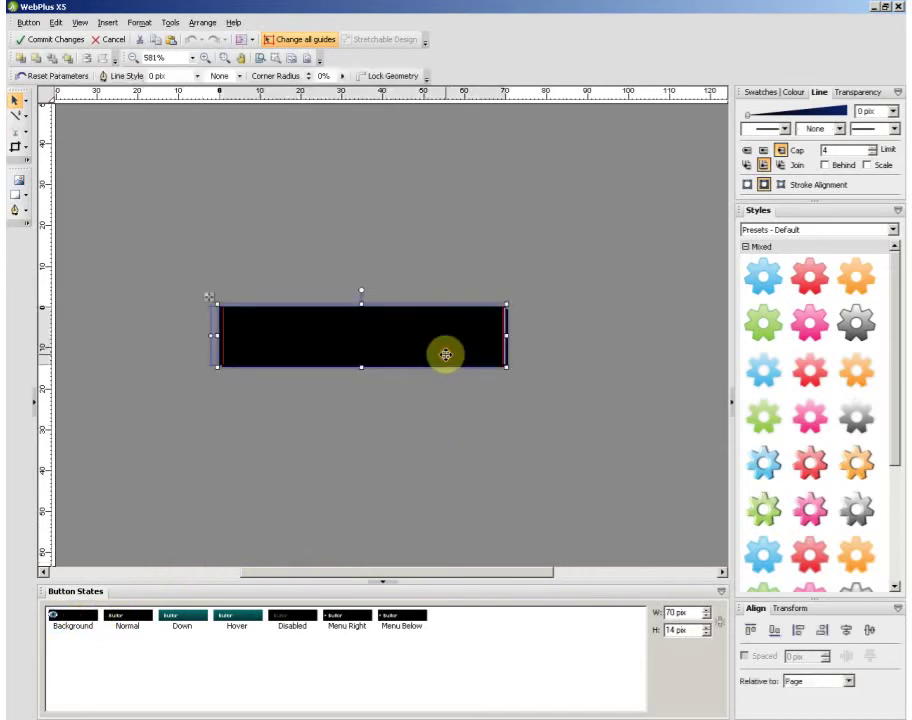
{"action": "key", "text": "Delete"}
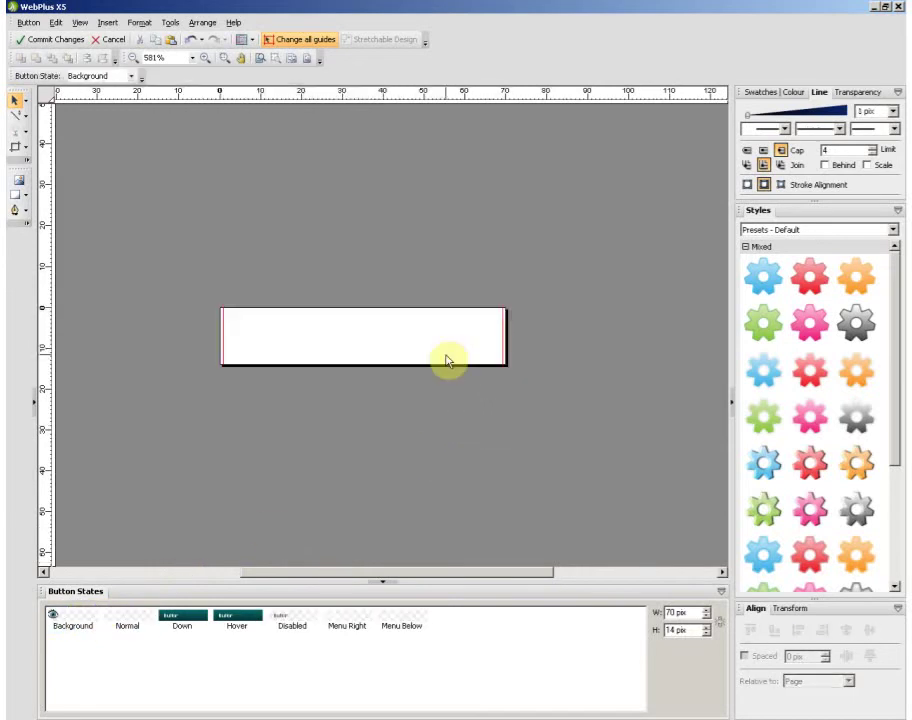
In the Down state, move the Button text above the button area and delete the teal gradient shape.
{"action": "left_click", "coordinate": [163, 628]}
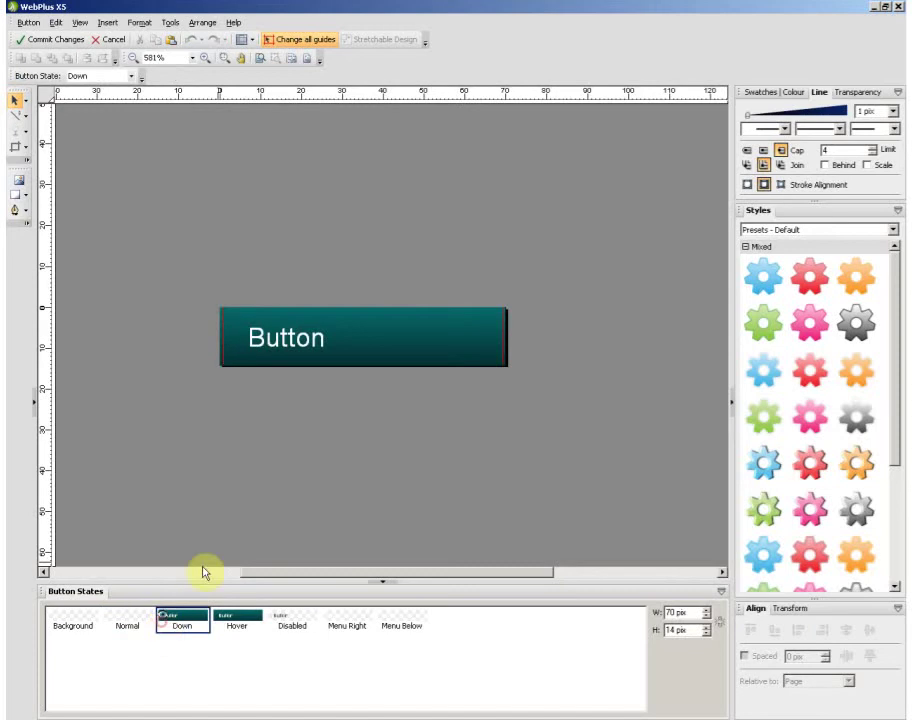
{"action": "left_click", "coordinate": [302, 345]}
{"action": "left_click_drag", "start_coordinate": [302, 345], "coordinate": [280, 281]}
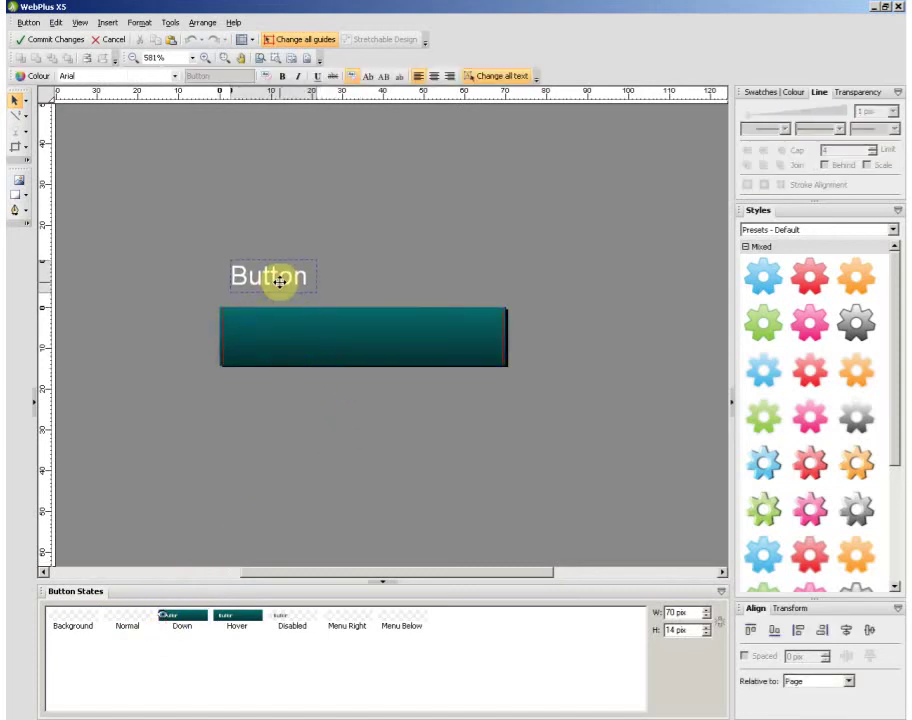
{"action": "left_click", "coordinate": [319, 336]}
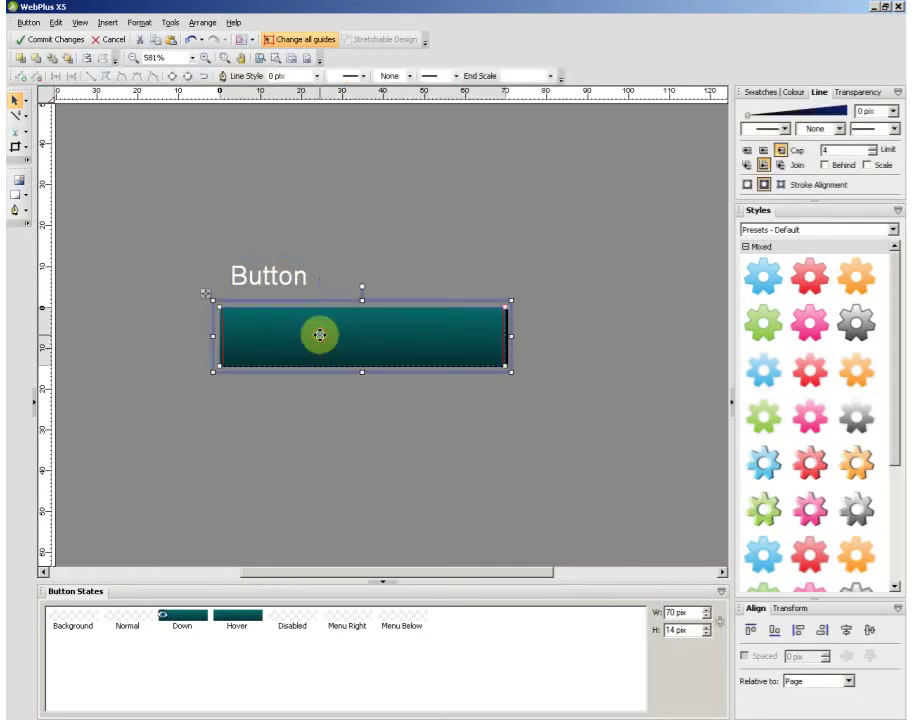
{"action": "key", "text": "Delete"}
Delete the teal gradient shape from the Hover state and check that state for leftover objects.
{"action": "left_click", "coordinate": [230, 621]}
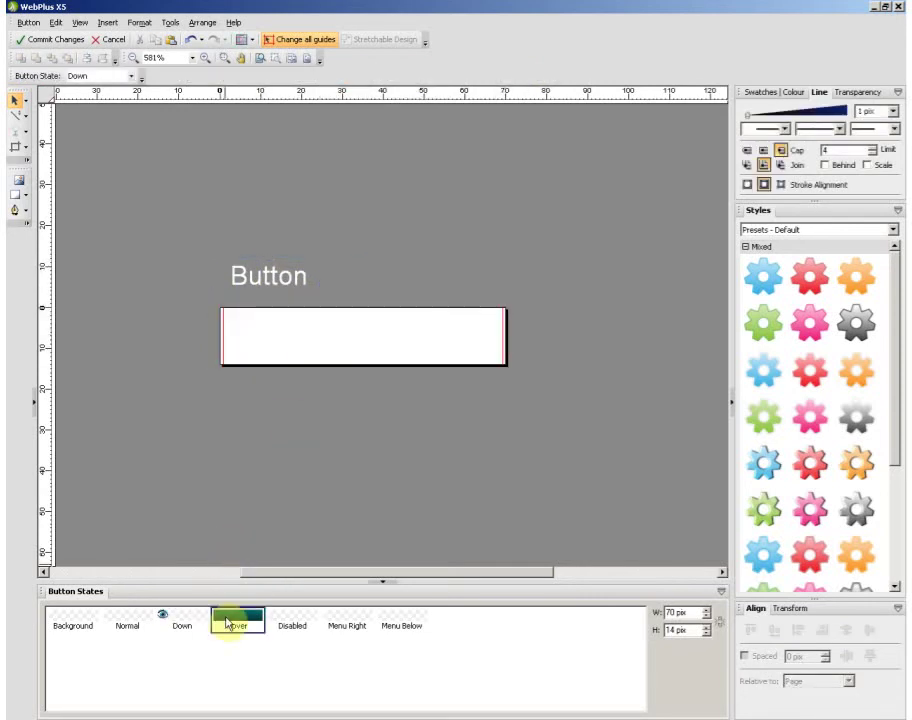
{"action": "left_click", "coordinate": [351, 358]}
{"action": "key", "text": "Delete"}
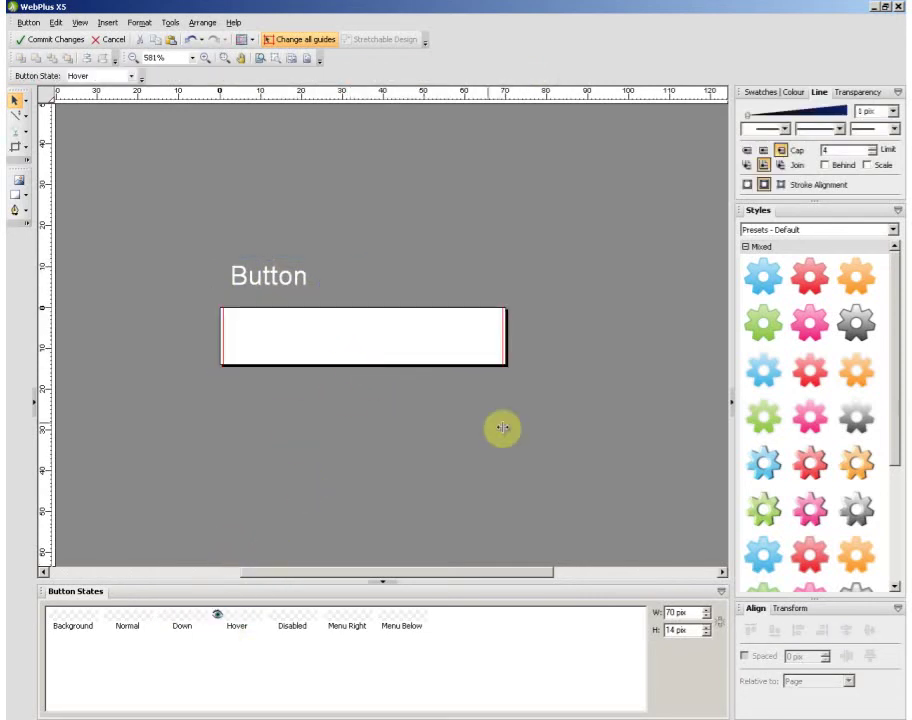
{"action": "left_click_drag", "start_coordinate": [559, 404], "coordinate": [167, 299]}
Check the Disabled and Menu Right states for leftovers, and move the small triangle in the Menu Below state off the button's left edge.
{"action": "left_click", "coordinate": [290, 625]}
{"action": "left_click", "coordinate": [347, 625]}
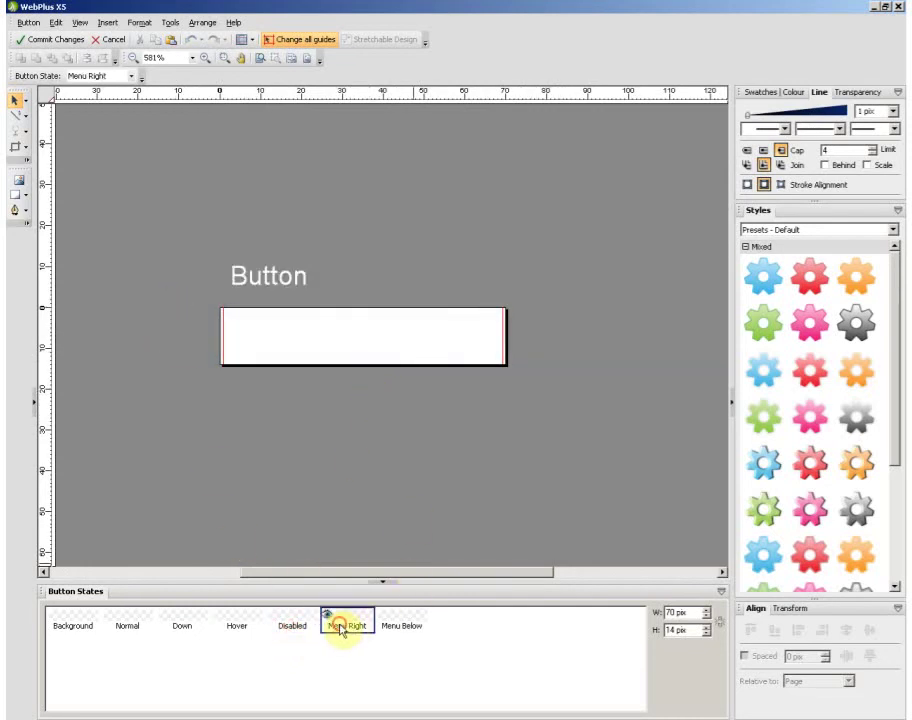
{"action": "left_click_drag", "start_coordinate": [554, 390], "coordinate": [410, 340]}
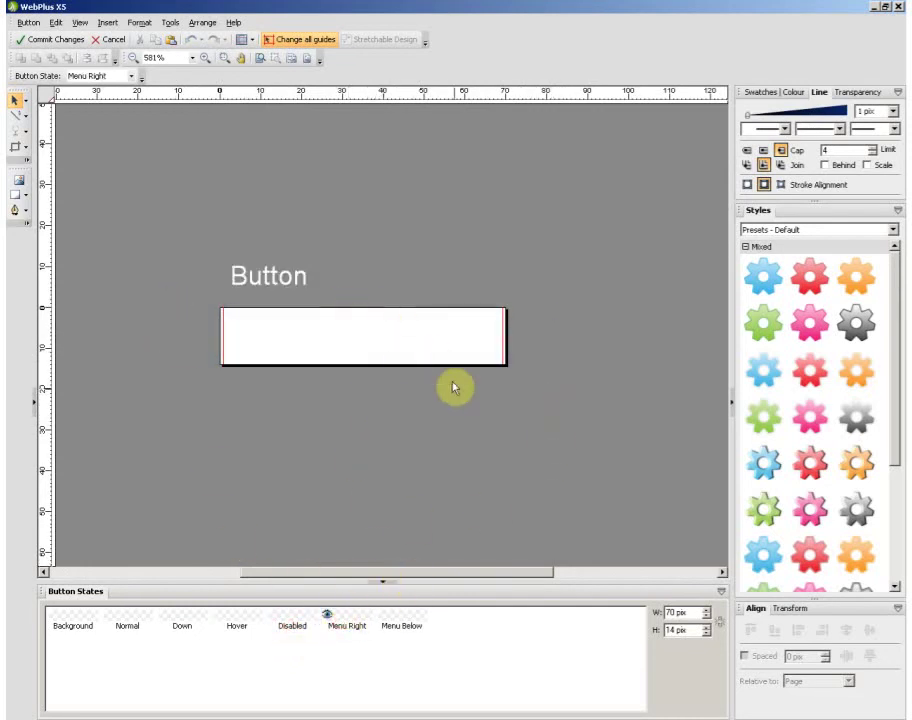
{"action": "left_click", "coordinate": [402, 626]}
{"action": "left_click_drag", "start_coordinate": [570, 415], "coordinate": [193, 332]}
{"action": "left_click", "coordinate": [345, 443]}
{"action": "left_click_drag", "start_coordinate": [537, 398], "coordinate": [140, 315]}
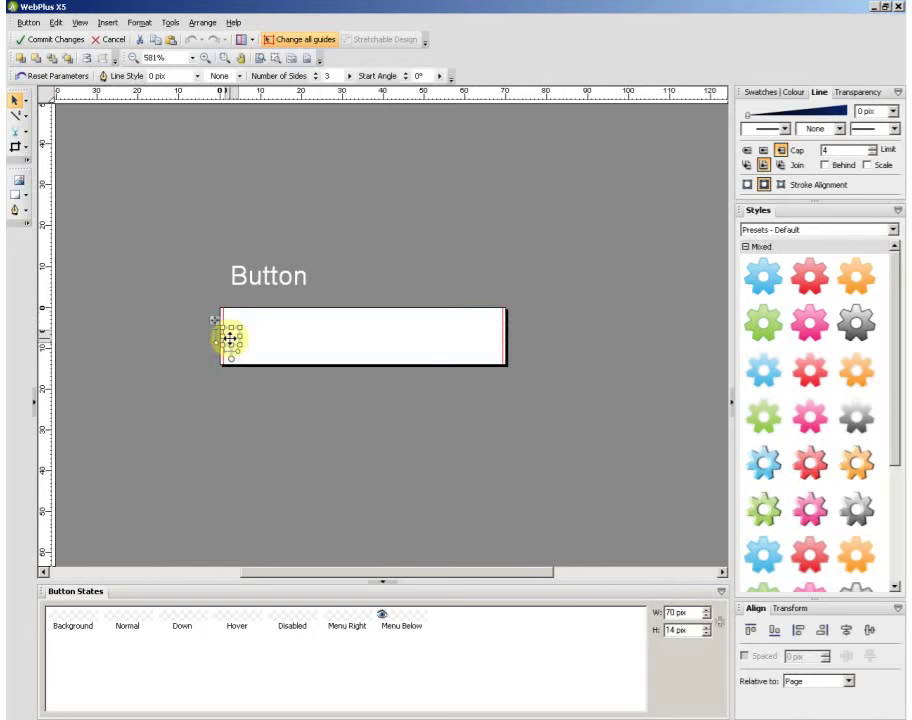
{"action": "left_click_drag", "start_coordinate": [230, 340], "coordinate": [163, 340]}
In the Menu Right state, find the small white triangle and move it out past the button's left edge.
{"action": "left_click", "coordinate": [355, 615]}
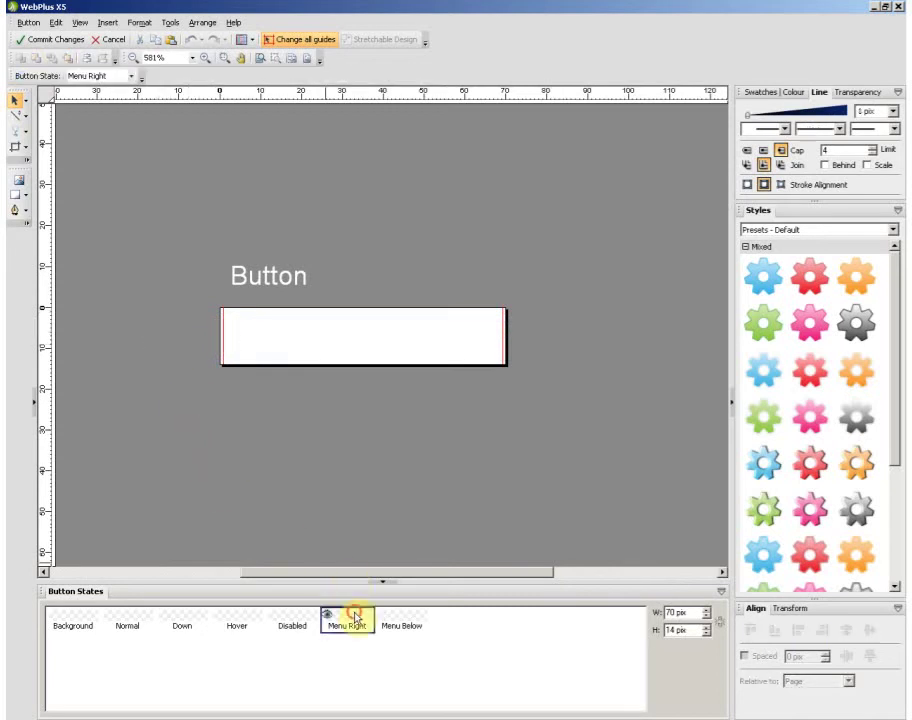
{"action": "left_click_drag", "start_coordinate": [529, 386], "coordinate": [189, 302]}
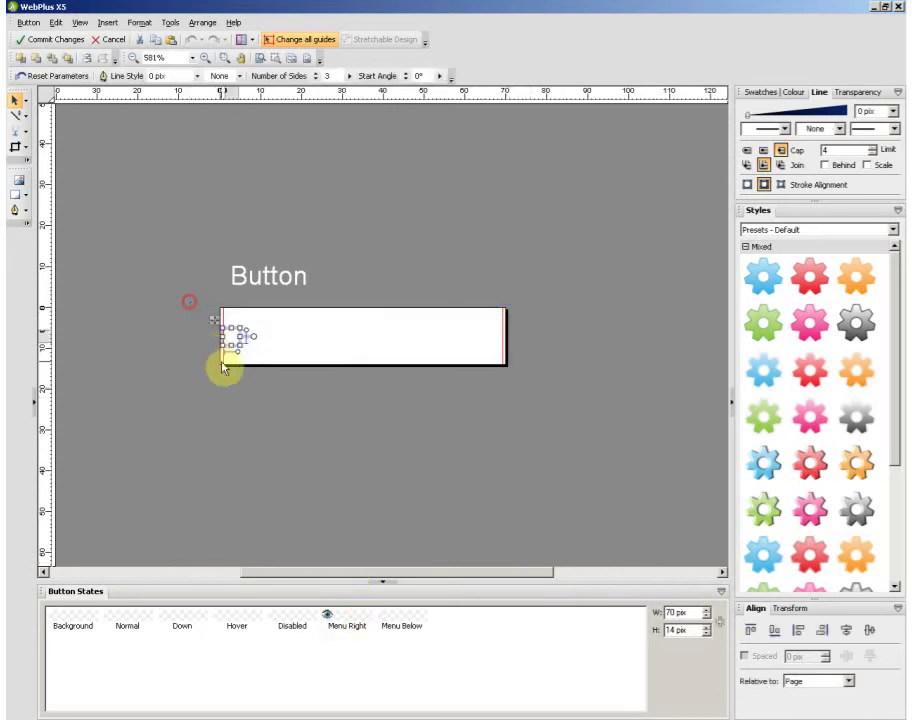
{"action": "left_click_drag", "start_coordinate": [231, 339], "coordinate": [183, 338]}
{"action": "left_click", "coordinate": [220, 426]}
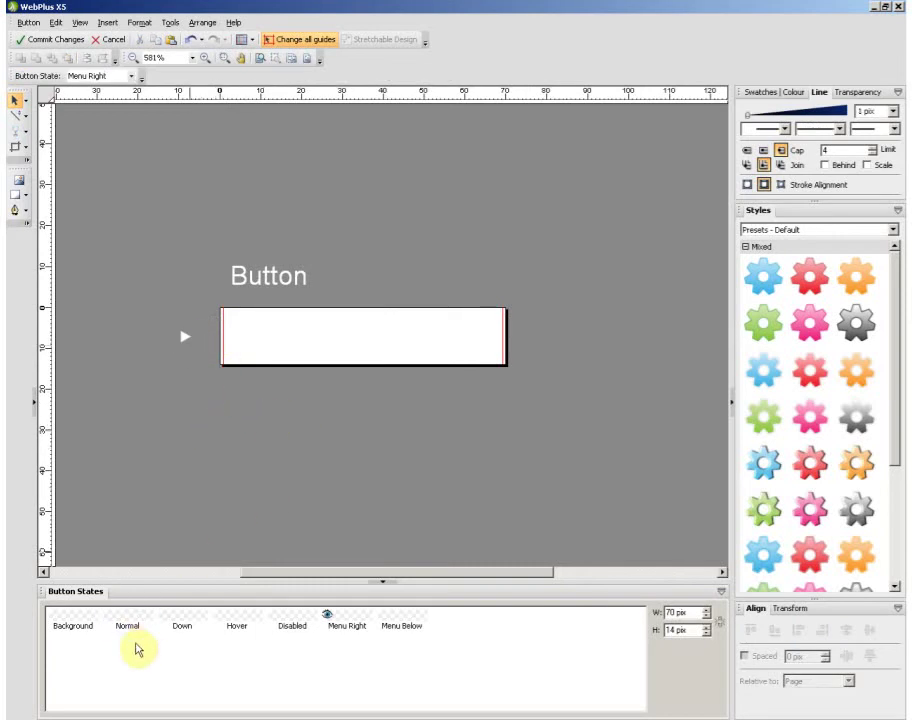
Paste the copied blue button graphic into the Hover state and move it below the button area.
{"action": "left_click", "coordinate": [129, 626]}
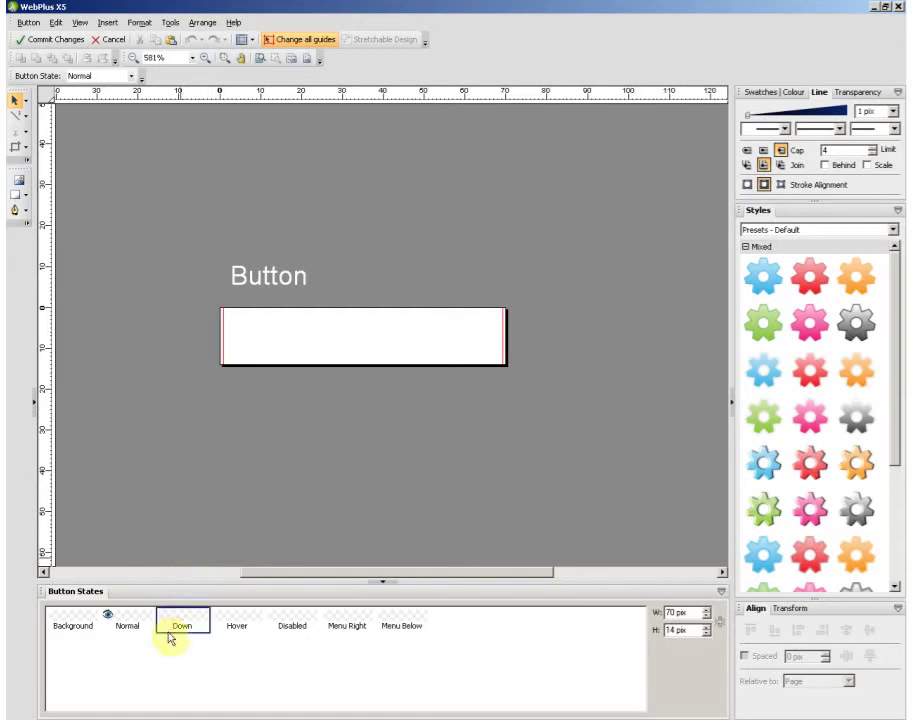
{"action": "left_click", "coordinate": [232, 624]}
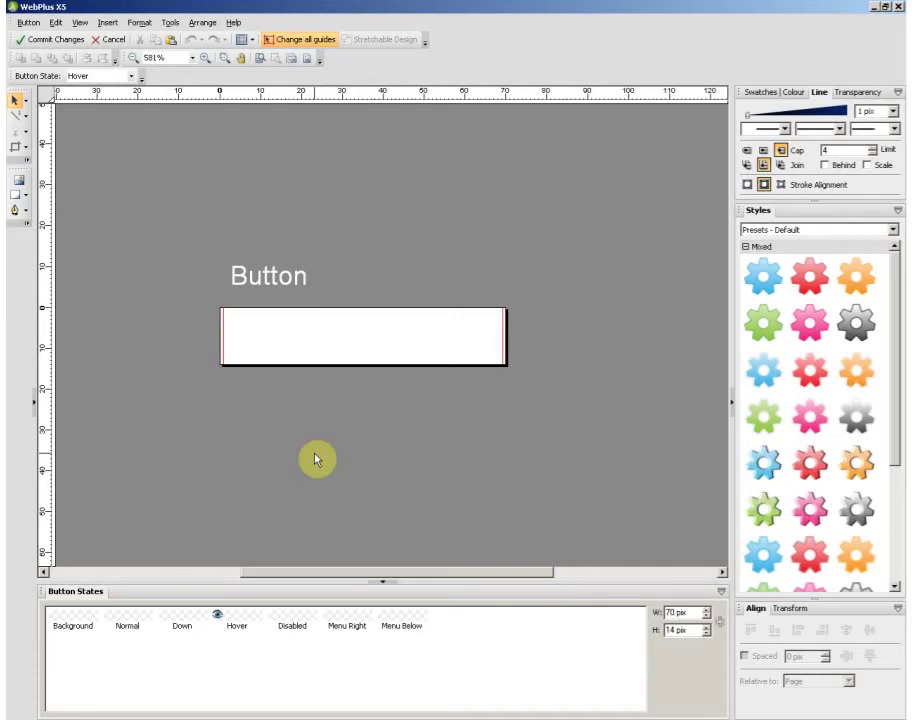
{"action": "key", "text": "ctrl+v"}
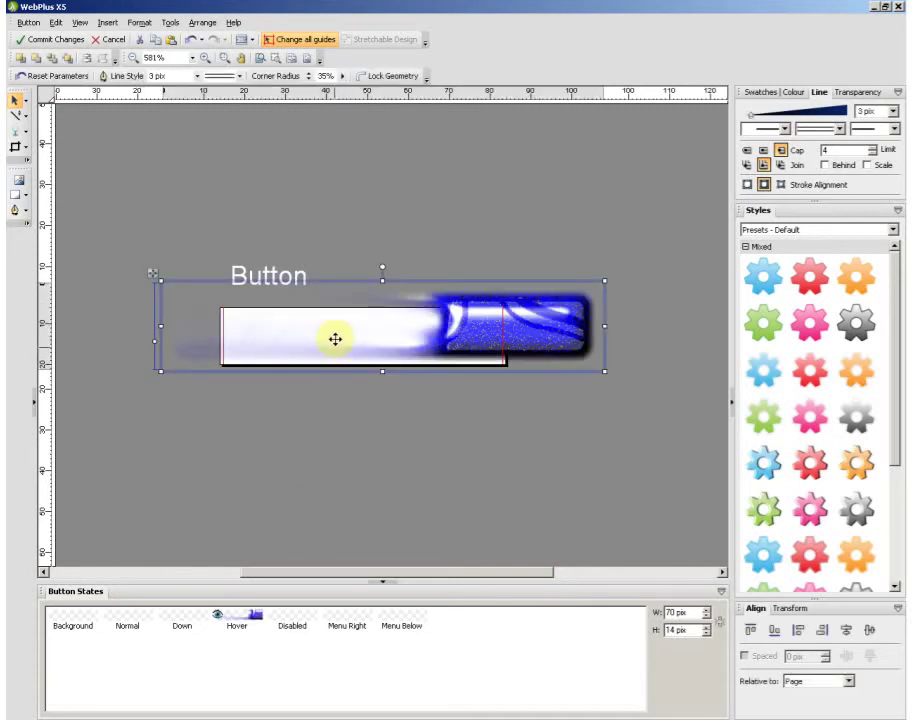
{"action": "left_click_drag", "start_coordinate": [338, 338], "coordinate": [347, 431]}
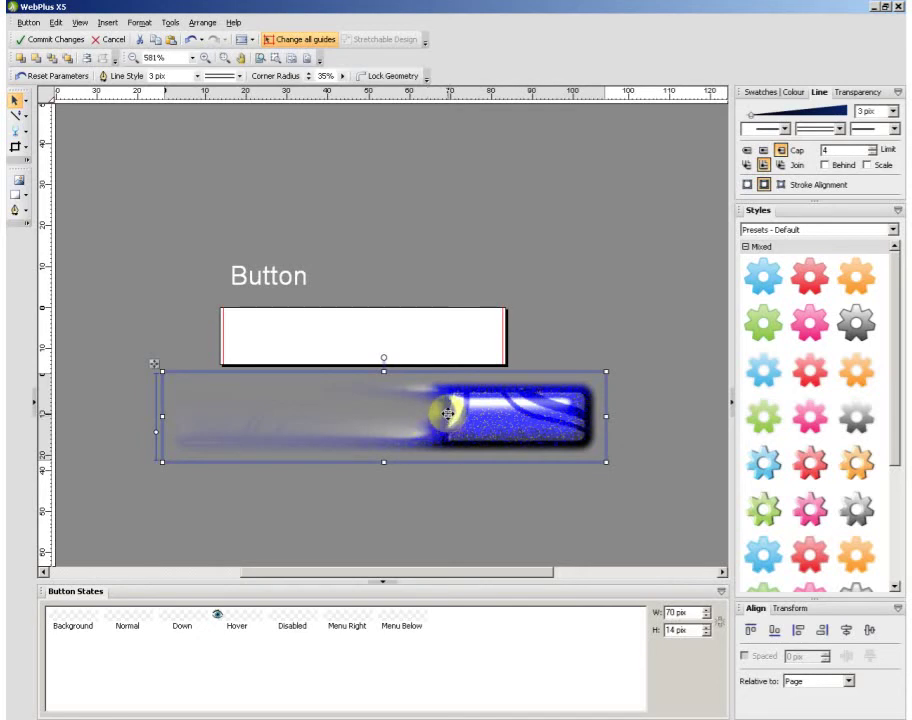
Examine the Filter Effects settings of the pasted blue graphic and leave them without applying changes.
{"action": "right_click", "coordinate": [447, 413]}
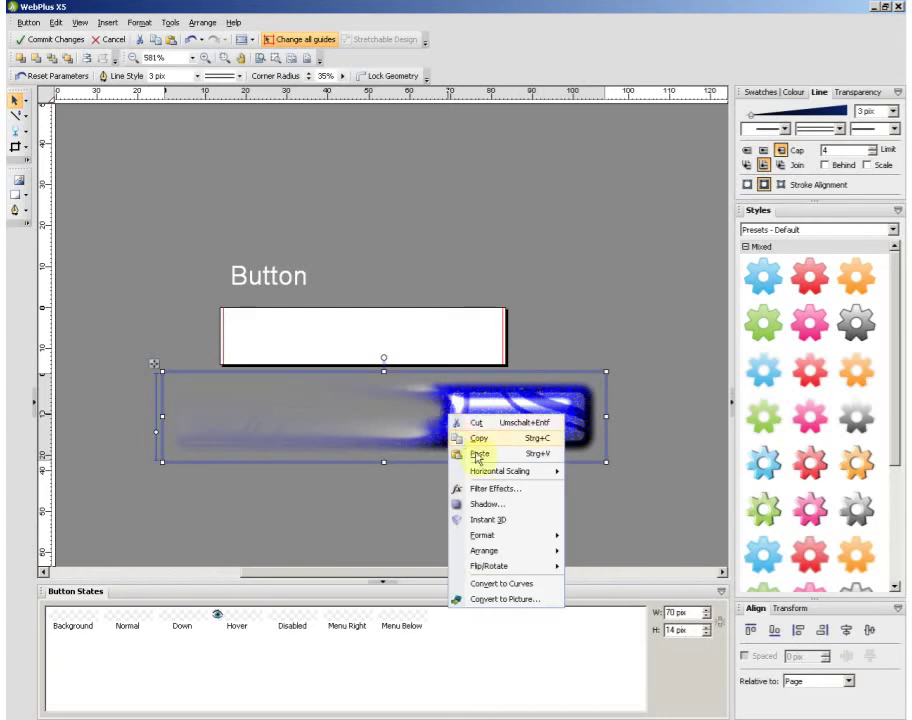
{"action": "left_click", "coordinate": [518, 489]}
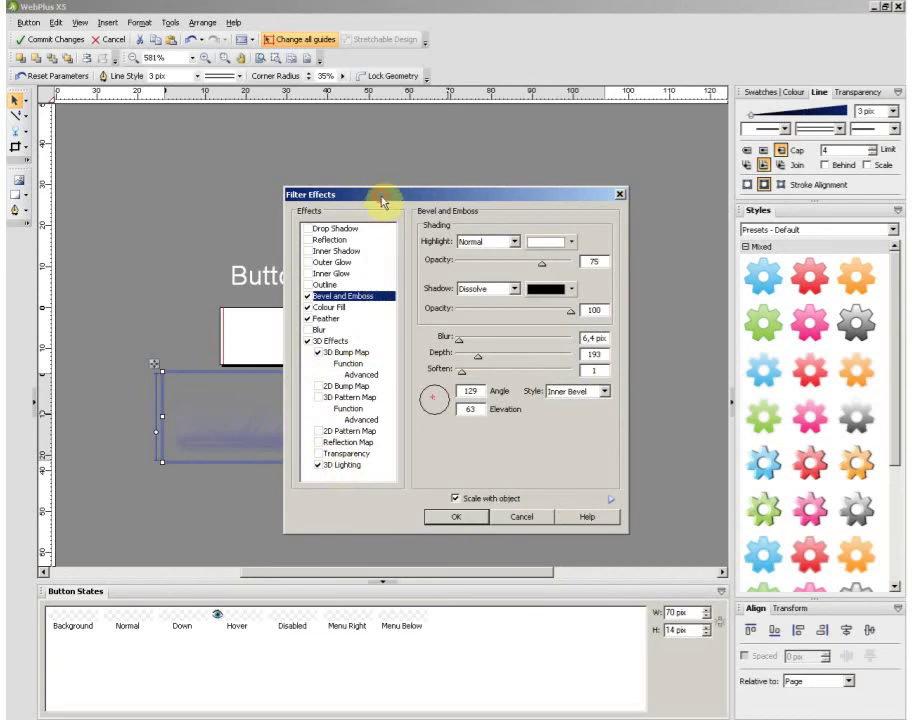
{"action": "left_click_drag", "start_coordinate": [385, 197], "coordinate": [370, 191]}
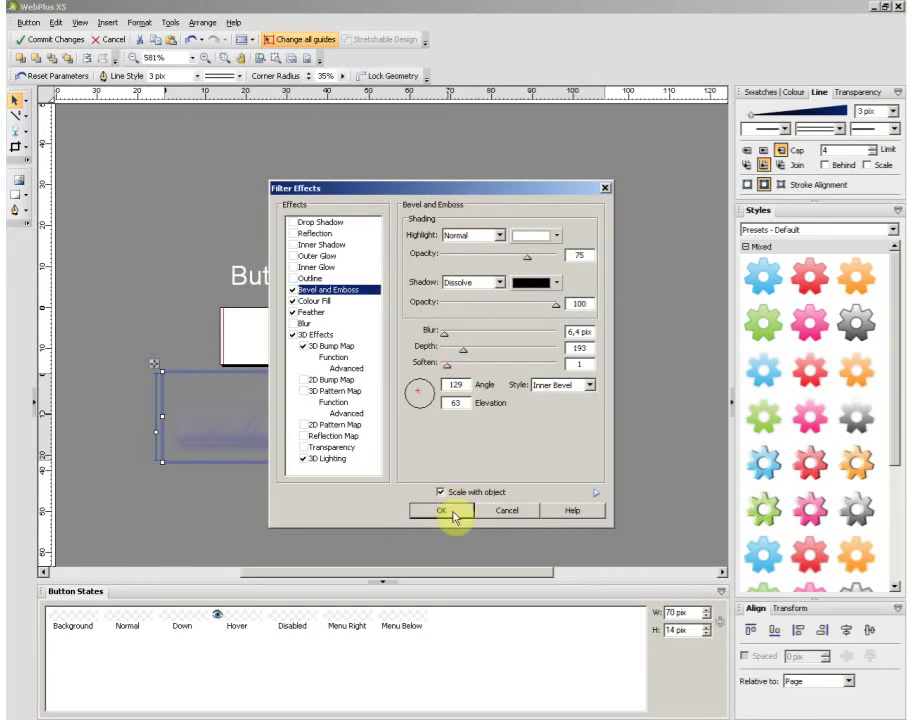
{"action": "left_click", "coordinate": [518, 511]}
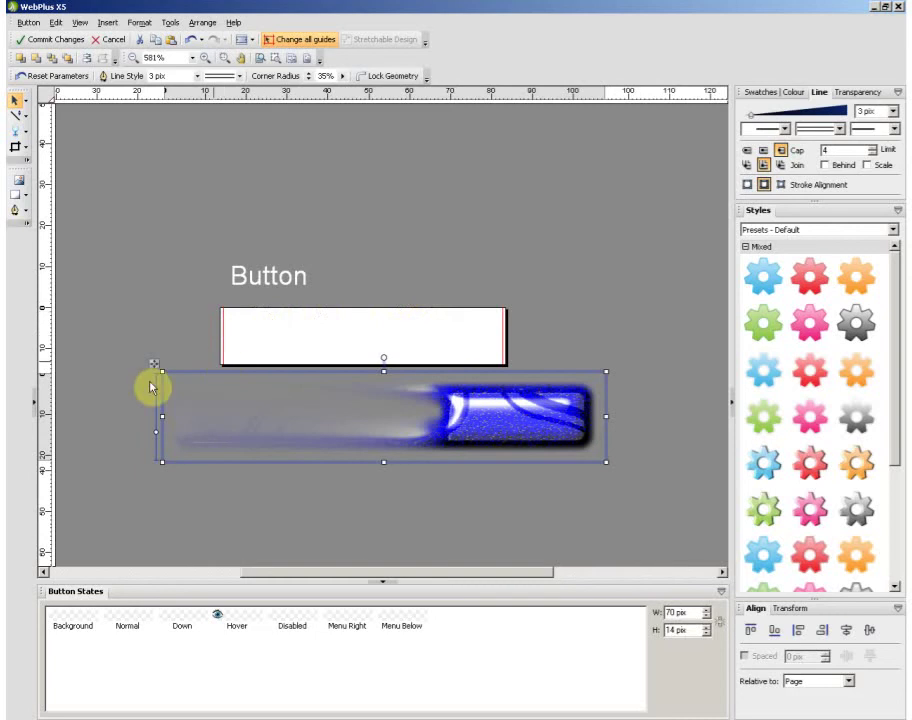
Check the blue graphic's dimensions and set the button size to 110 pix wide and 22 pix high.
{"action": "left_click", "coordinate": [786, 608]}
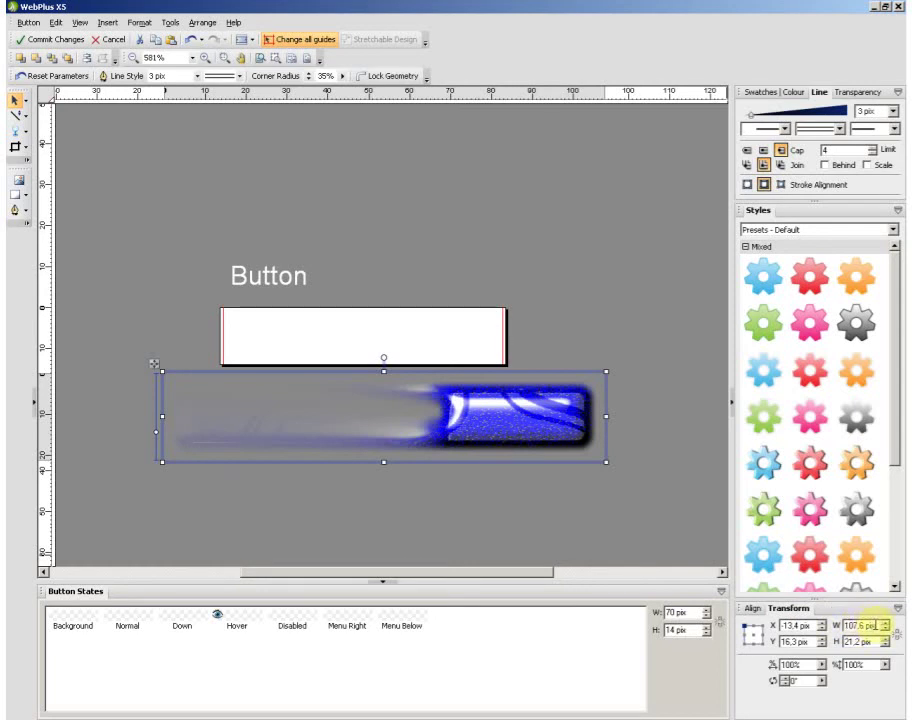
{"action": "left_click", "coordinate": [680, 613]}
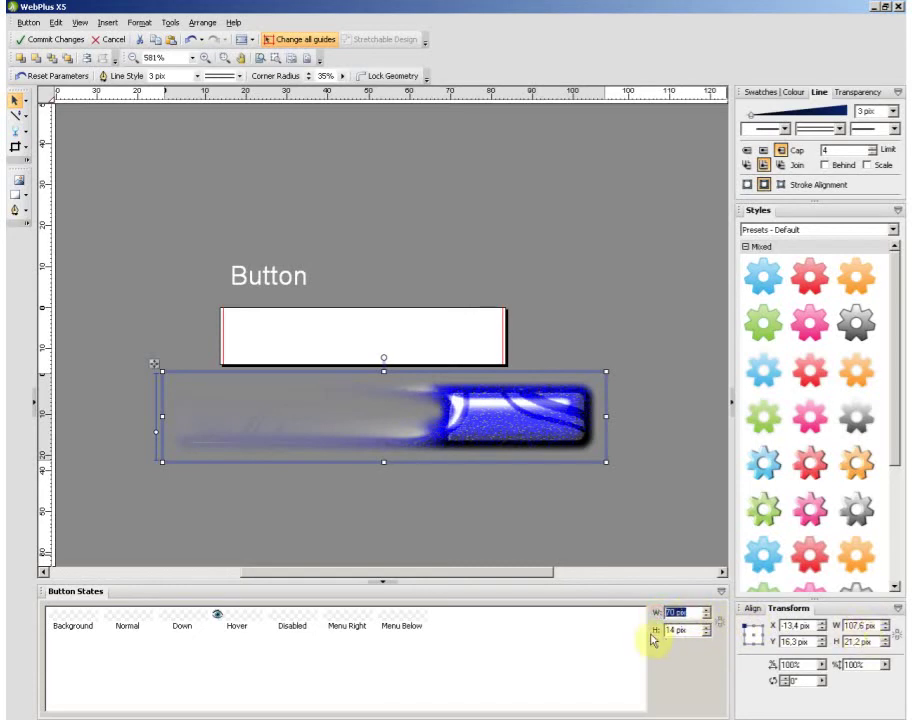
{"action": "type", "text": "110"}
{"action": "key", "text": "Tab"}
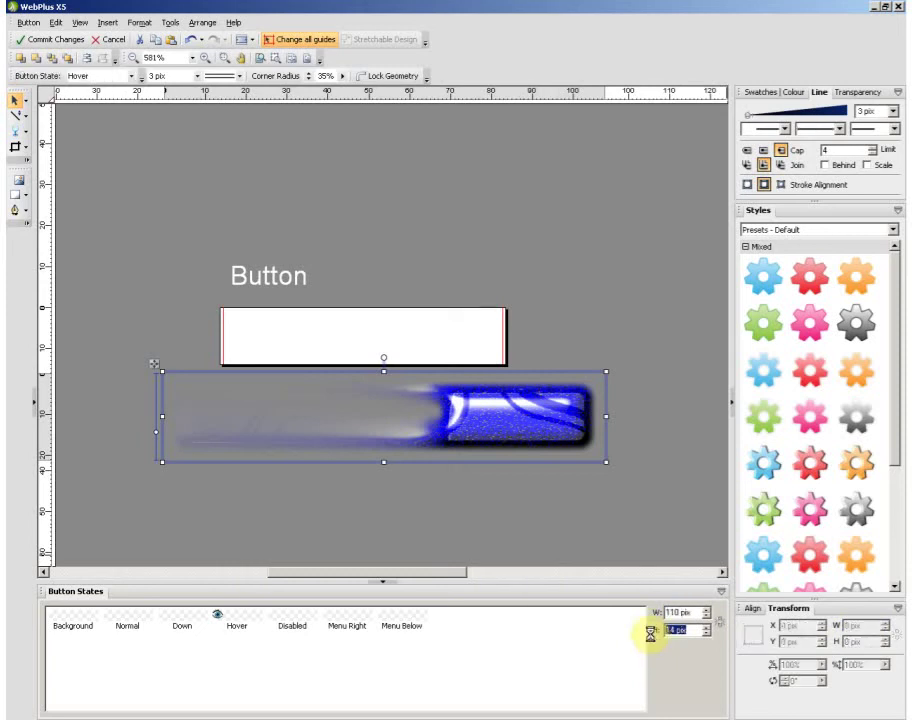
{"action": "type", "text": "22"}
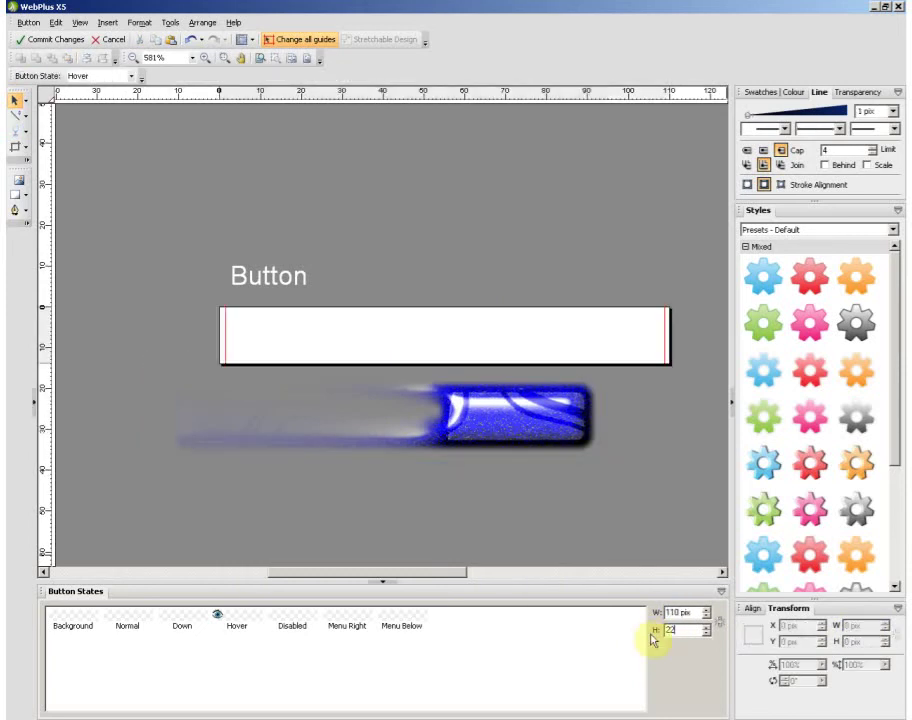
{"action": "key", "text": "Tab"}
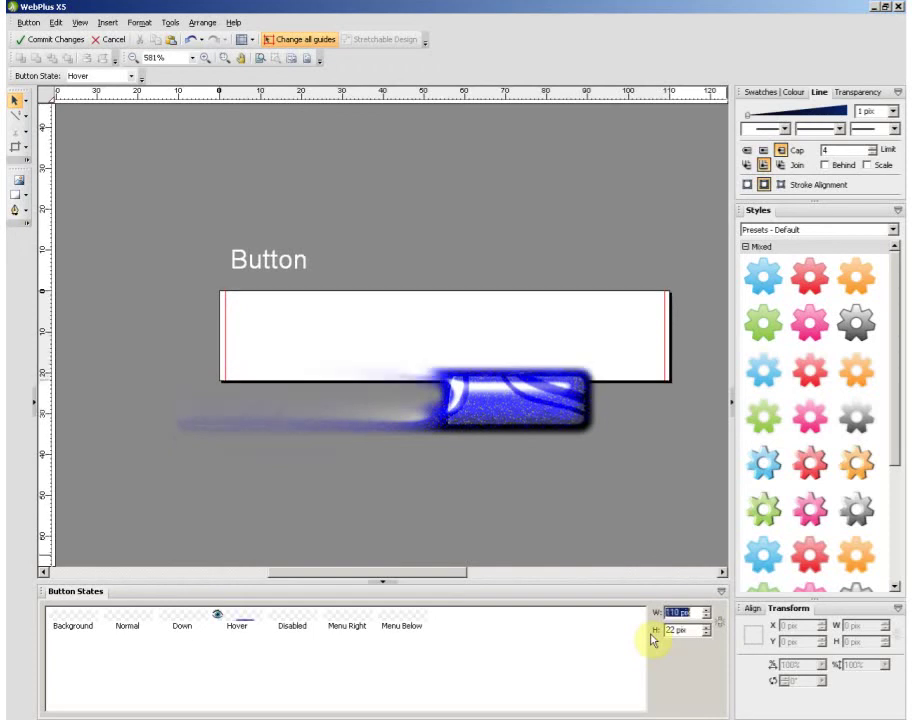
Centre the blue graphic horizontally and vertically on the page in the Hover state.
{"action": "left_click", "coordinate": [565, 421]}
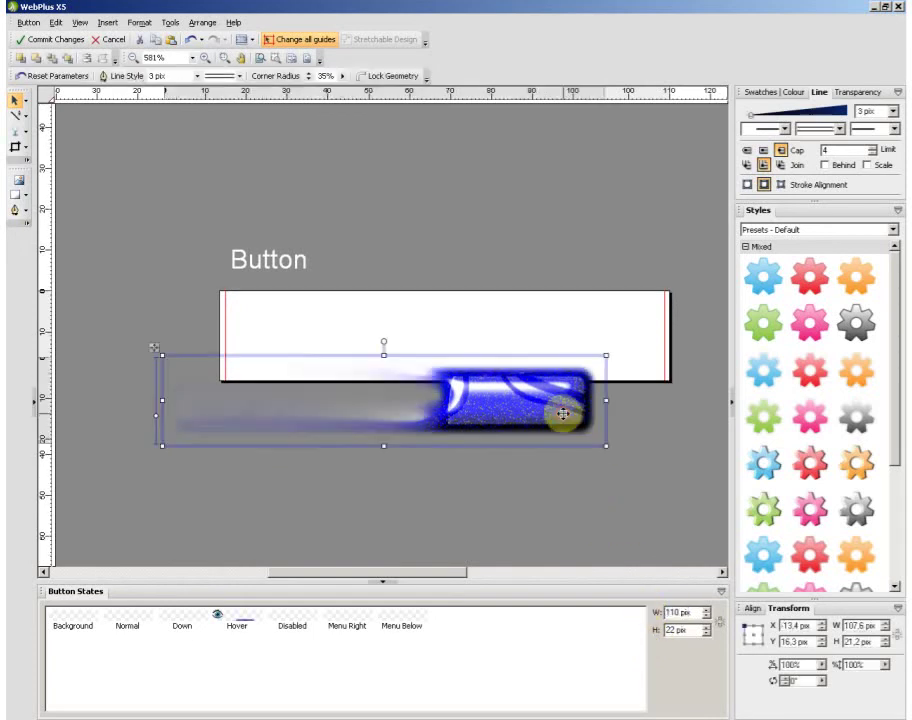
{"action": "left_click", "coordinate": [752, 608]}
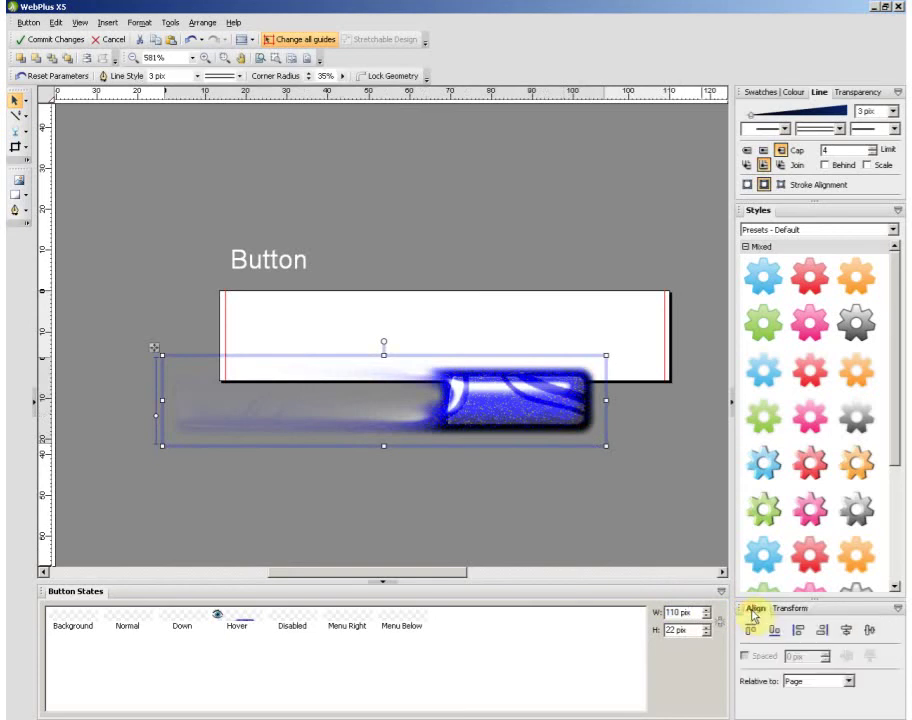
{"action": "left_click", "coordinate": [870, 634]}
{"action": "left_click", "coordinate": [846, 630]}
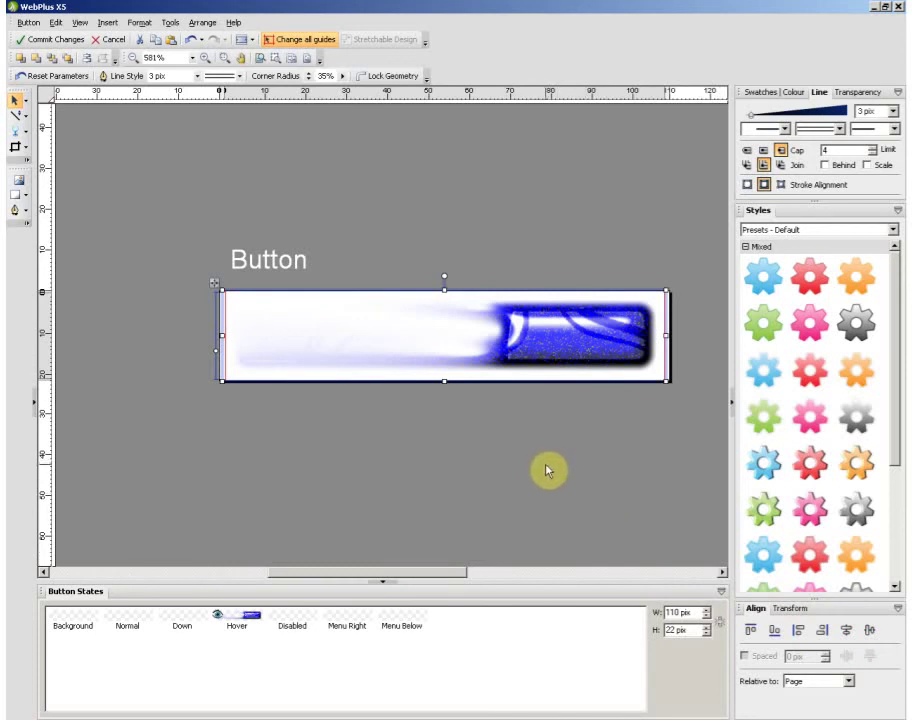
Shift the Button text slightly to the right above the button area and set its colour to black.
{"action": "left_click", "coordinate": [250, 270]}
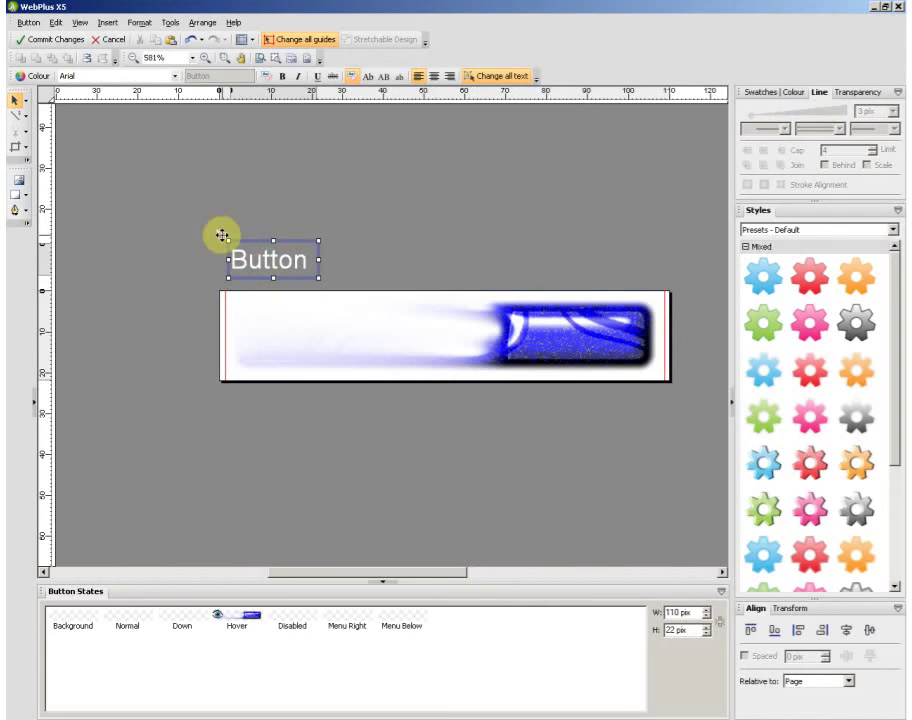
{"action": "mouse_move", "coordinate": [222, 234]}
{"action": "left_mouse_down"}
{"action": "mouse_move", "coordinate": [221, 277]}
{"action": "mouse_move", "coordinate": [231, 293]}
{"action": "mouse_move", "coordinate": [230, 237]}
{"action": "left_mouse_up"}
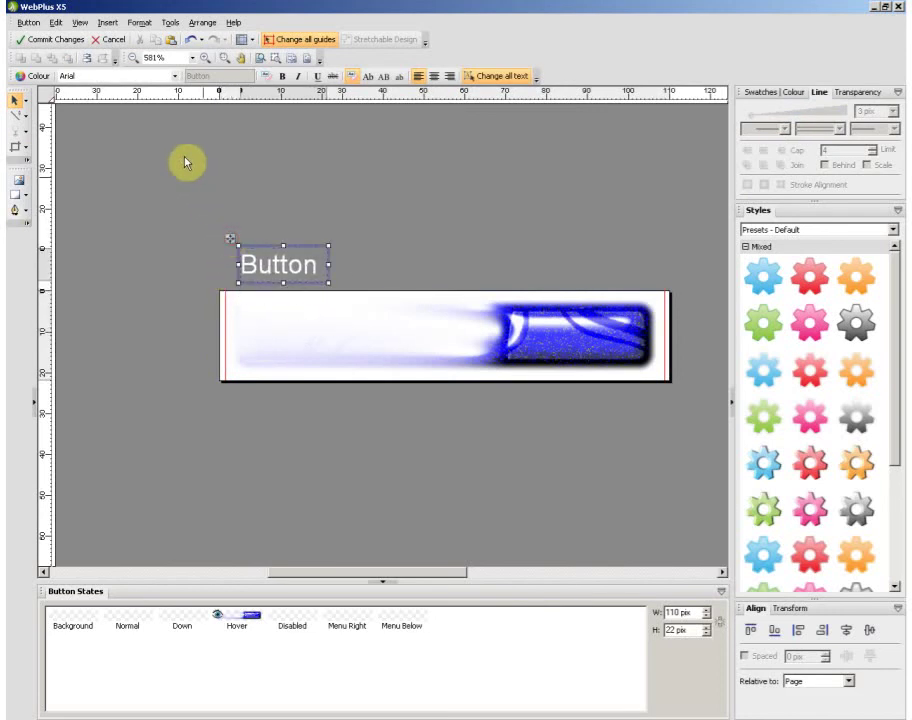
{"action": "left_click", "coordinate": [32, 77]}
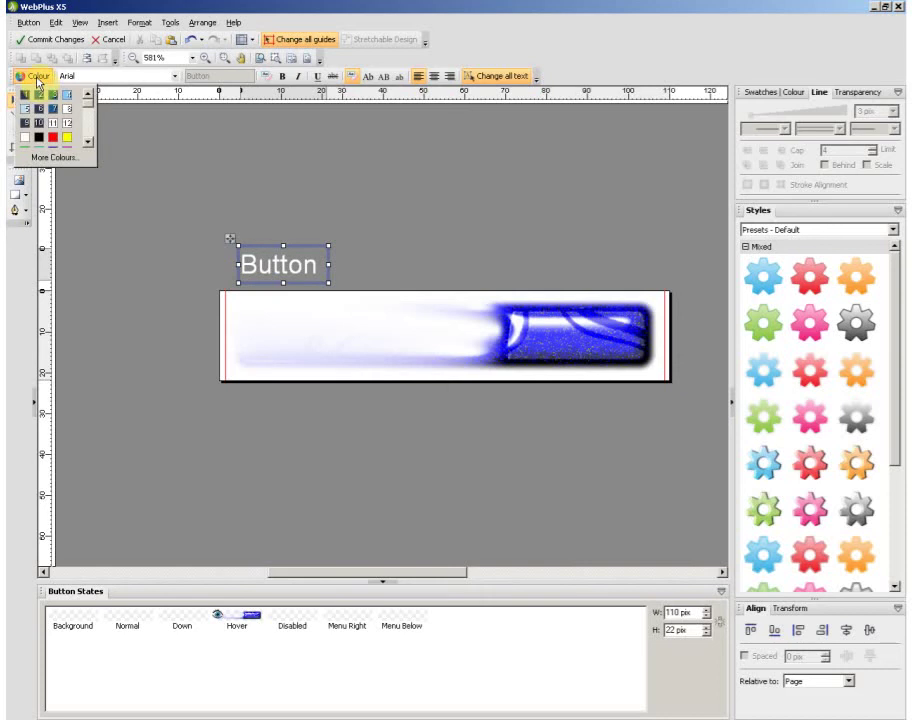
{"action": "left_click", "coordinate": [39, 137]}
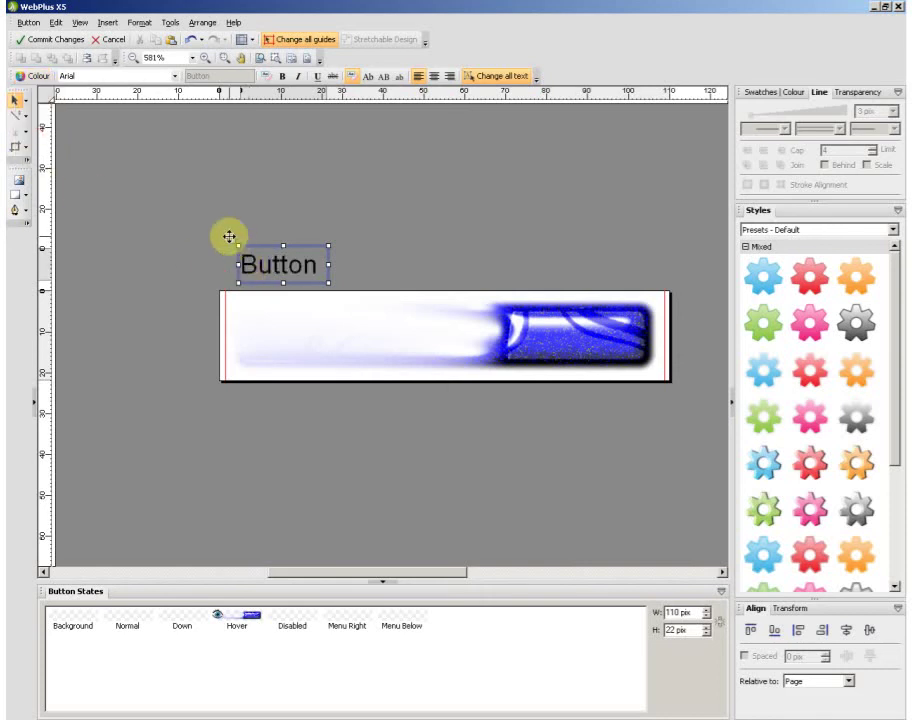
Move the Button text into the button's upper-left corner, then widen its frame to the right guide and make it taller.
{"action": "left_click_drag", "start_coordinate": [229, 237], "coordinate": [216, 285]}
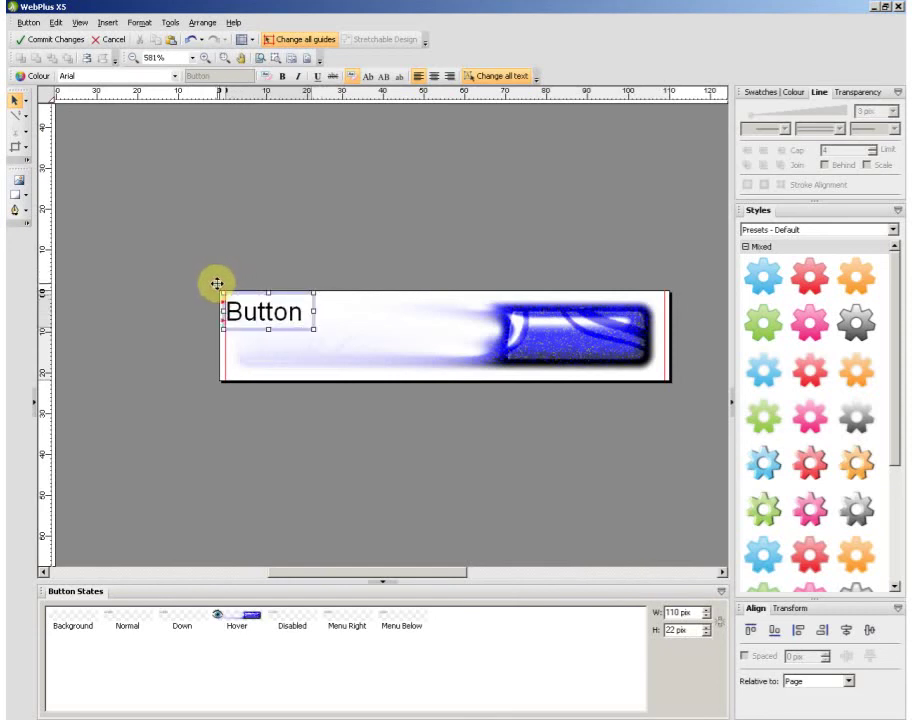
{"action": "left_click", "coordinate": [267, 328]}
{"action": "left_click_drag", "start_coordinate": [267, 328], "coordinate": [593, 320]}
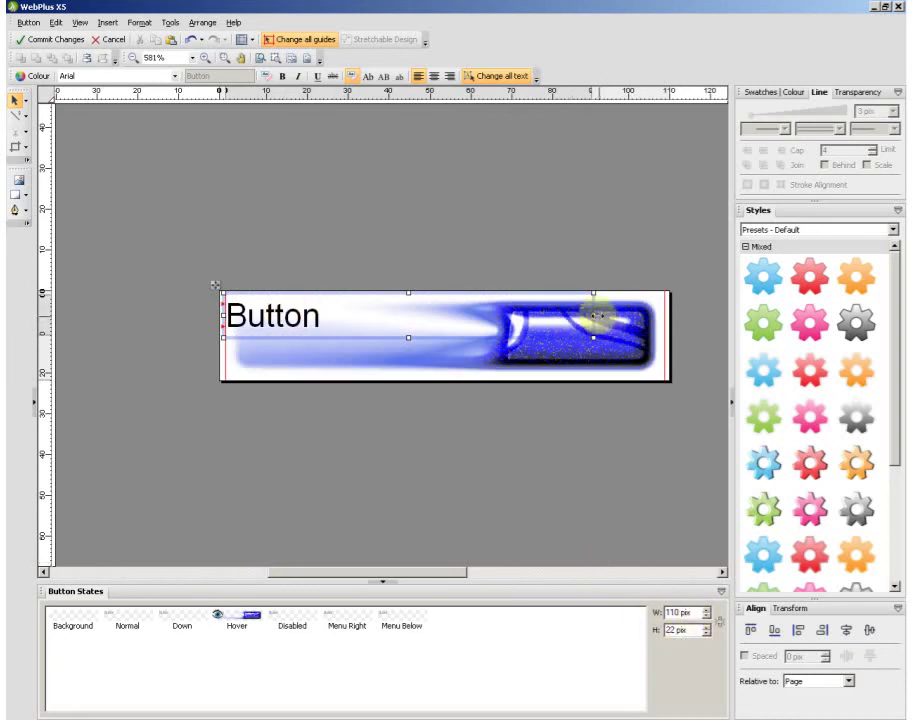
{"action": "left_click_drag", "start_coordinate": [595, 314], "coordinate": [664, 323]}
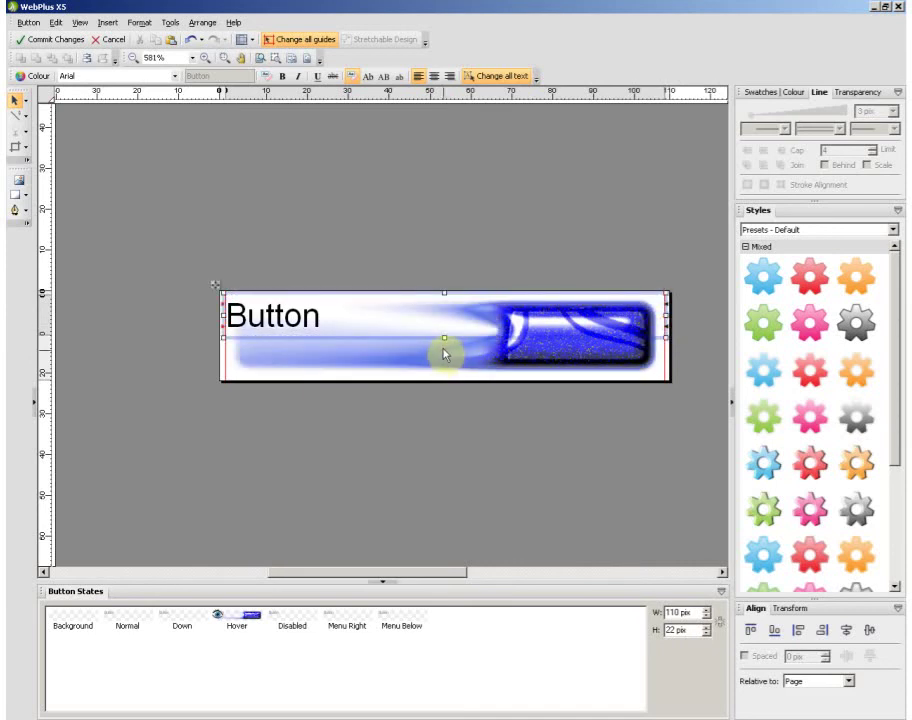
{"action": "left_click_drag", "start_coordinate": [444, 338], "coordinate": [444, 343]}
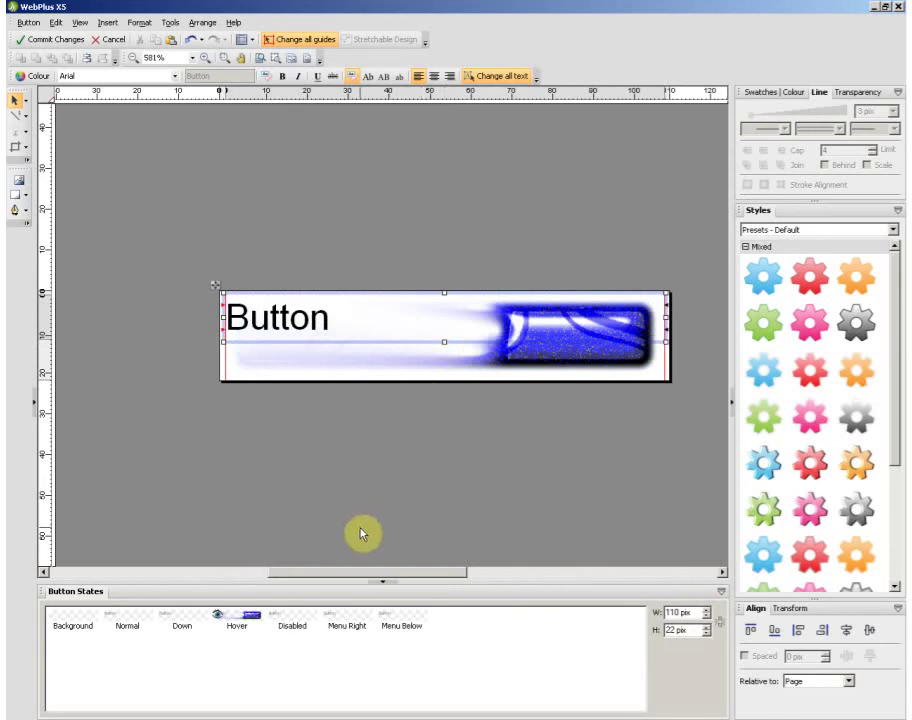
{"action": "left_click", "coordinate": [287, 494]}
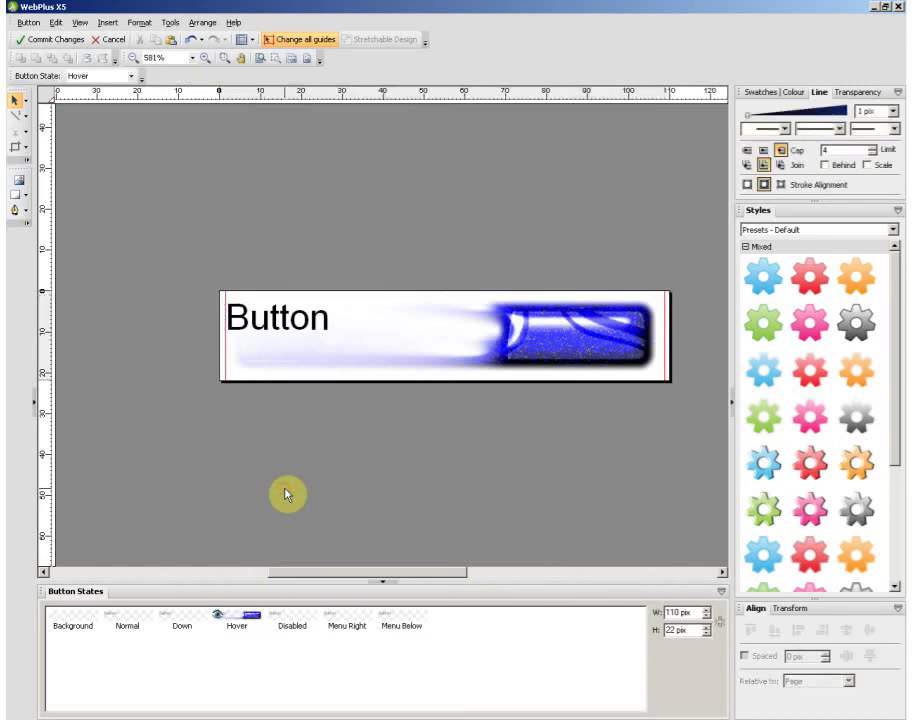
Paste the blue graphic into the Down state and centre it on the page in both directions.
{"action": "left_click", "coordinate": [587, 358]}
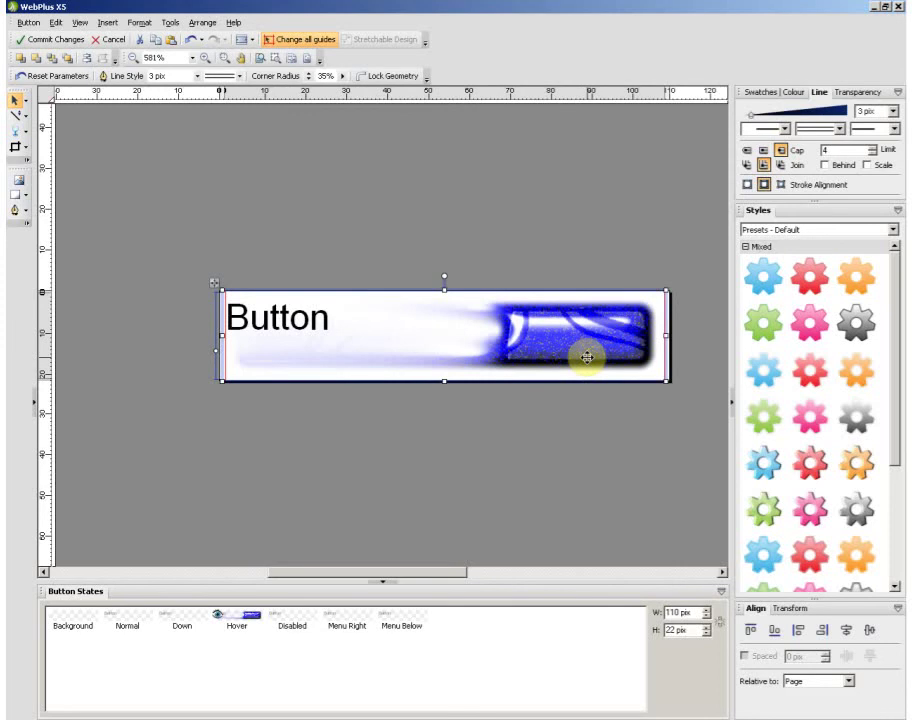
{"action": "left_click", "coordinate": [176, 624]}
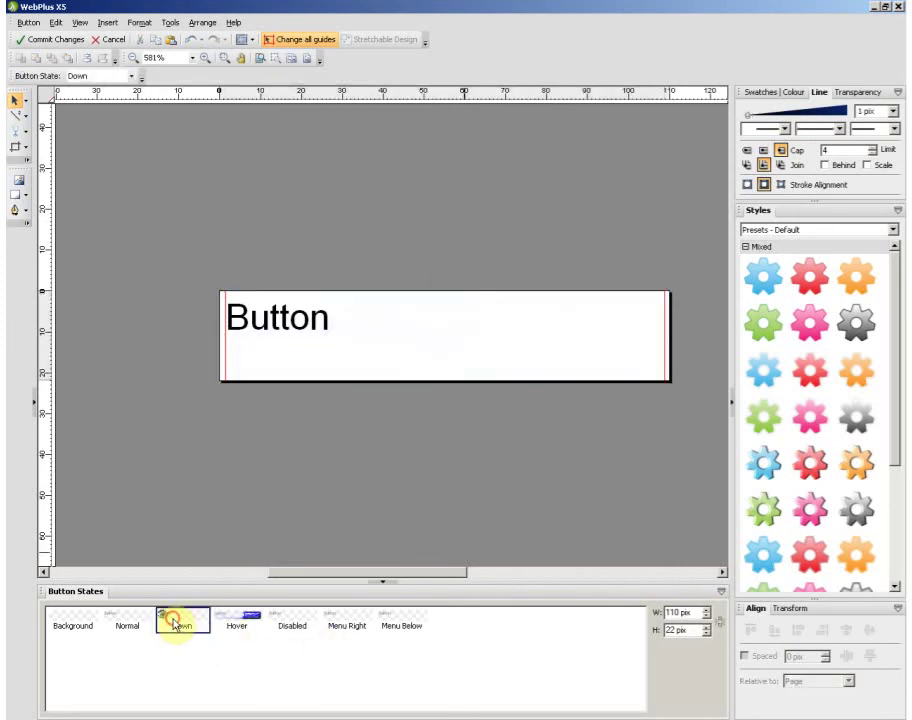
{"action": "left_click", "coordinate": [344, 332]}
{"action": "left_click", "coordinate": [328, 421]}
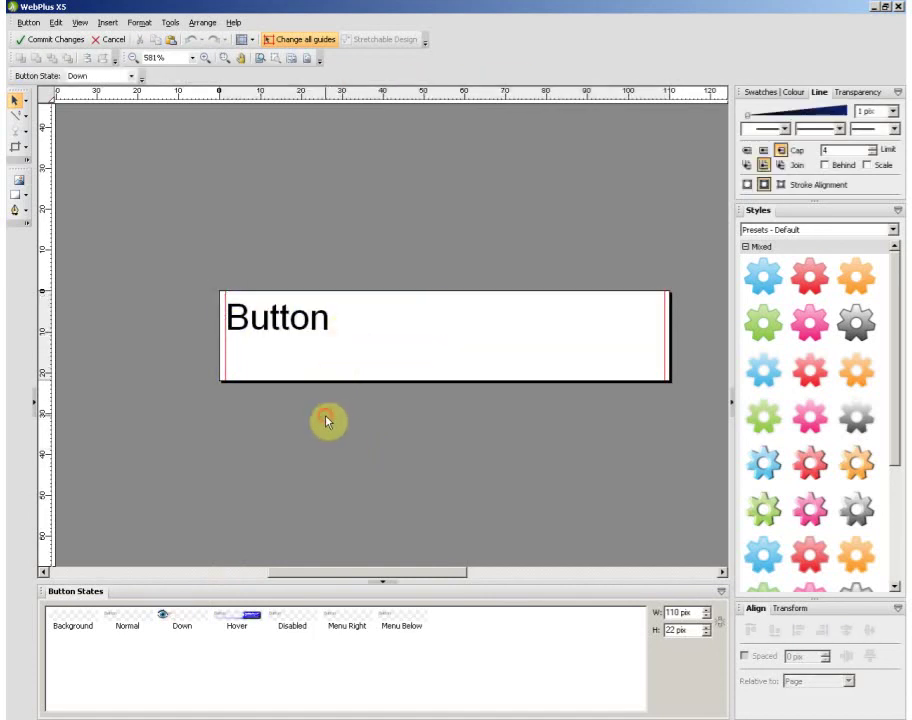
{"action": "key", "text": "ctrl+v"}
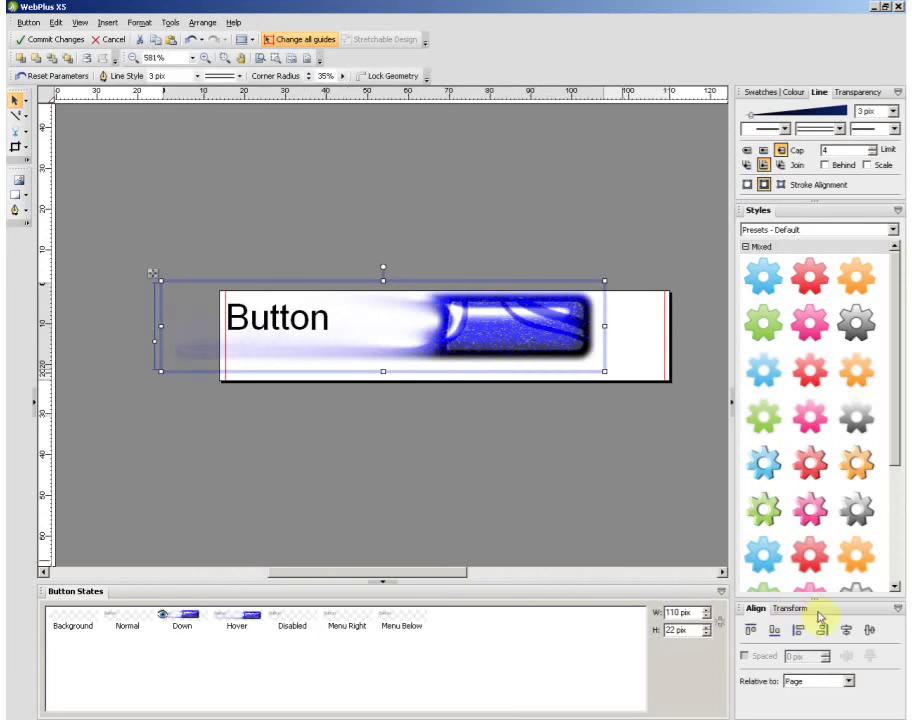
{"action": "left_click", "coordinate": [868, 630]}
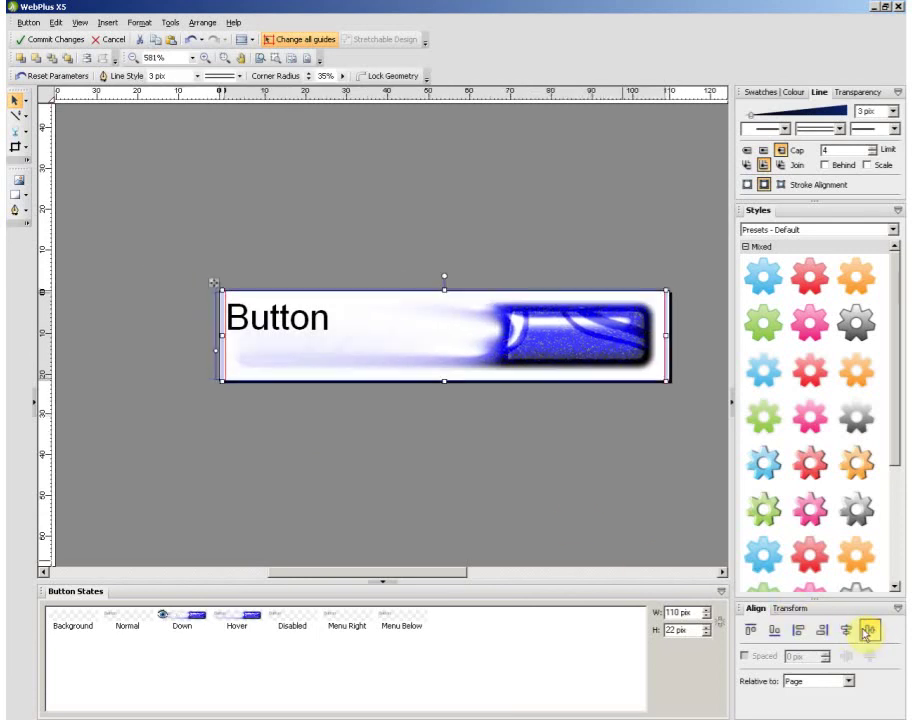
Change the Colour Fill filter effect of the Down state's graphic to red.
{"action": "right_click", "coordinate": [561, 344]}
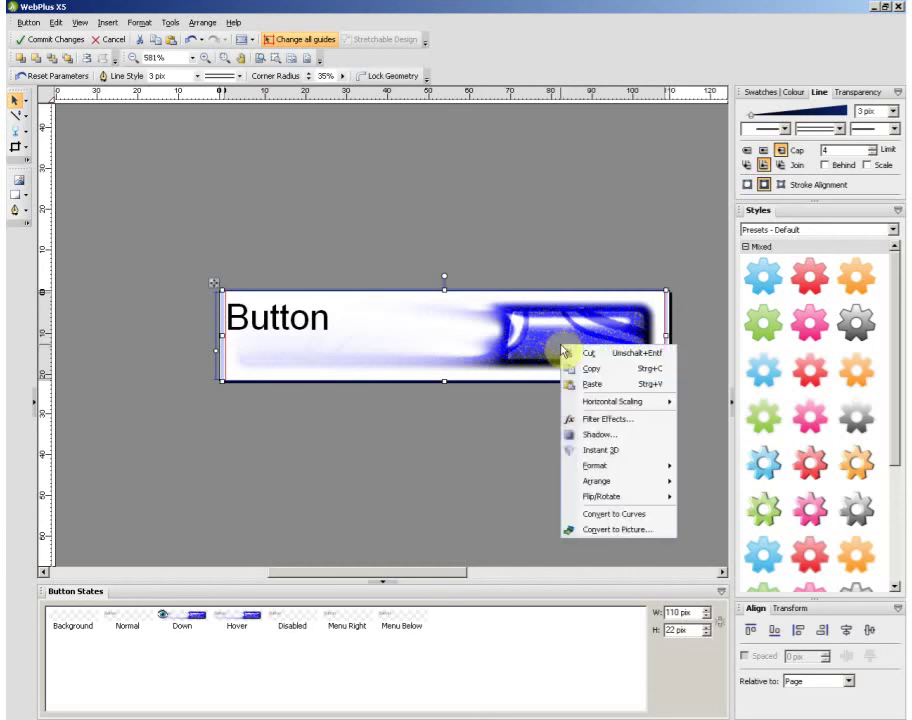
{"action": "left_click", "coordinate": [598, 419]}
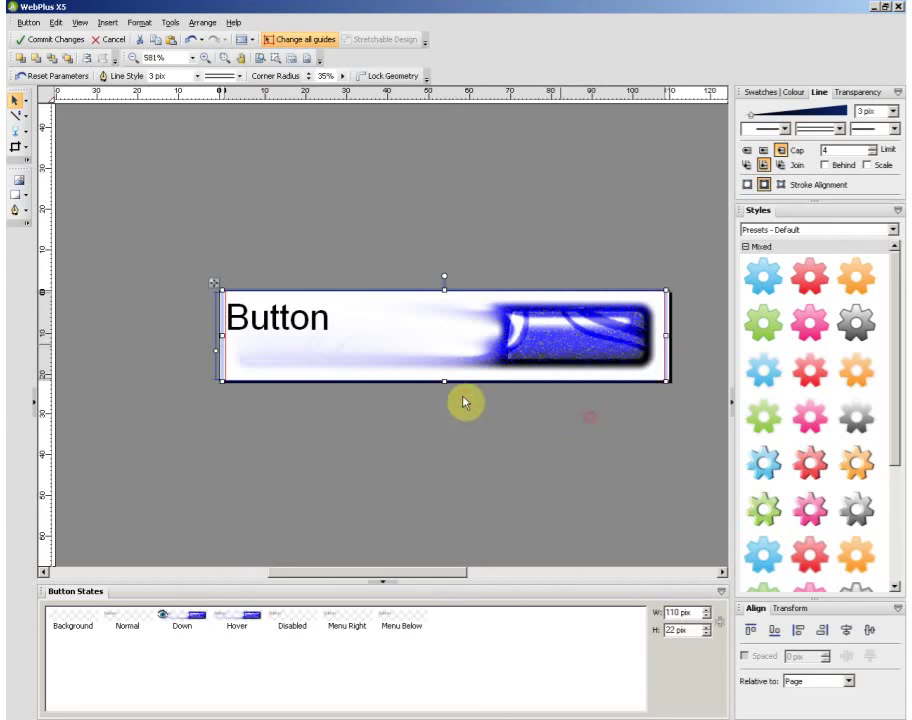
{"action": "left_click", "coordinate": [352, 308]}
{"action": "left_click", "coordinate": [509, 266]}
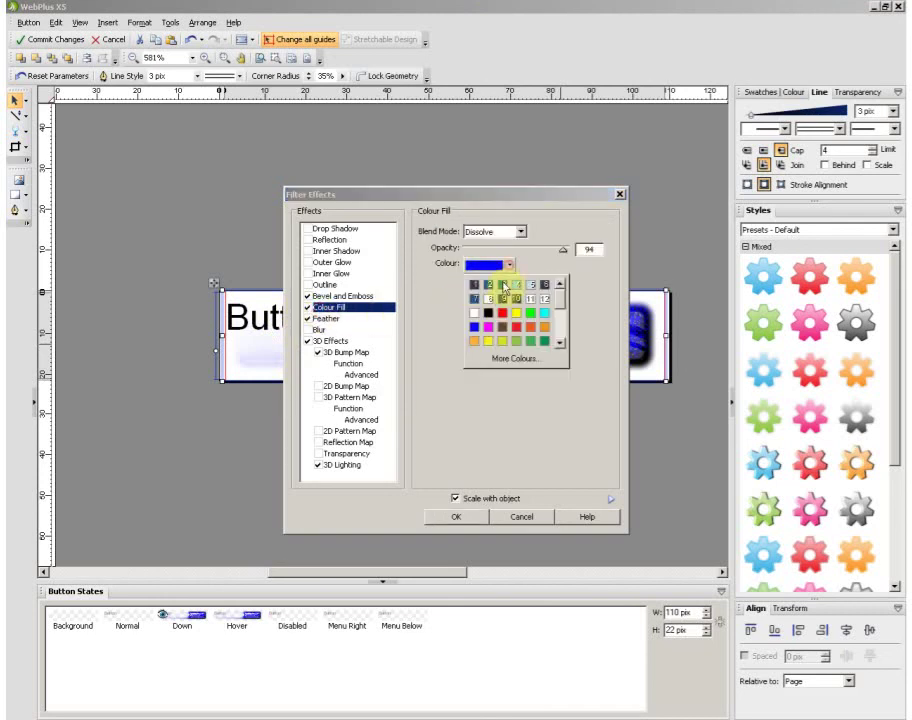
{"action": "left_click", "coordinate": [503, 316]}
{"action": "left_click", "coordinate": [457, 518]}
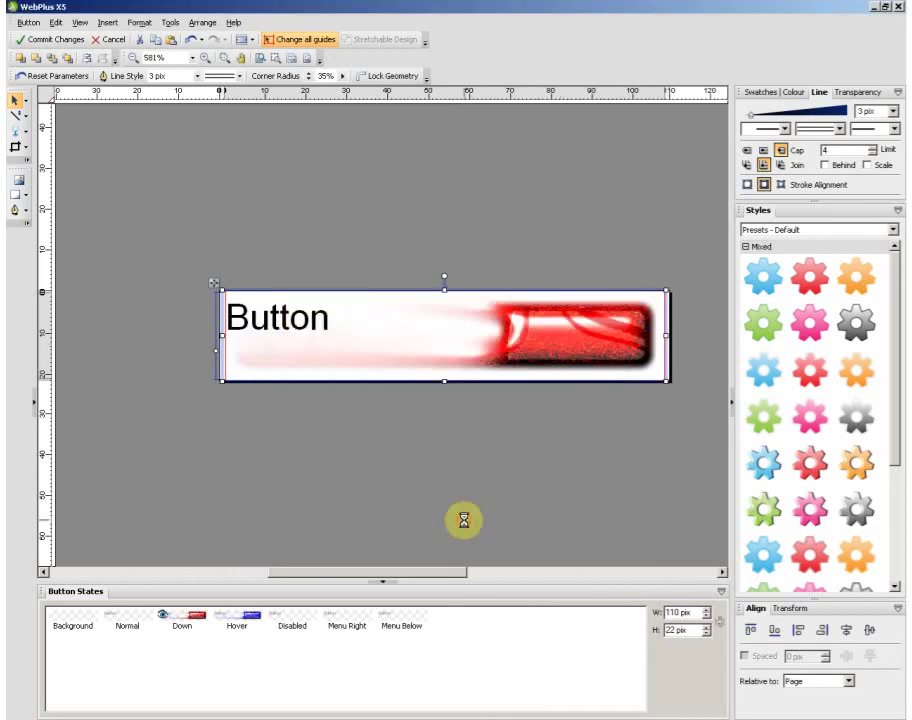
Compare the button graphics in the Hover and Down states.
{"action": "left_click", "coordinate": [237, 623]}
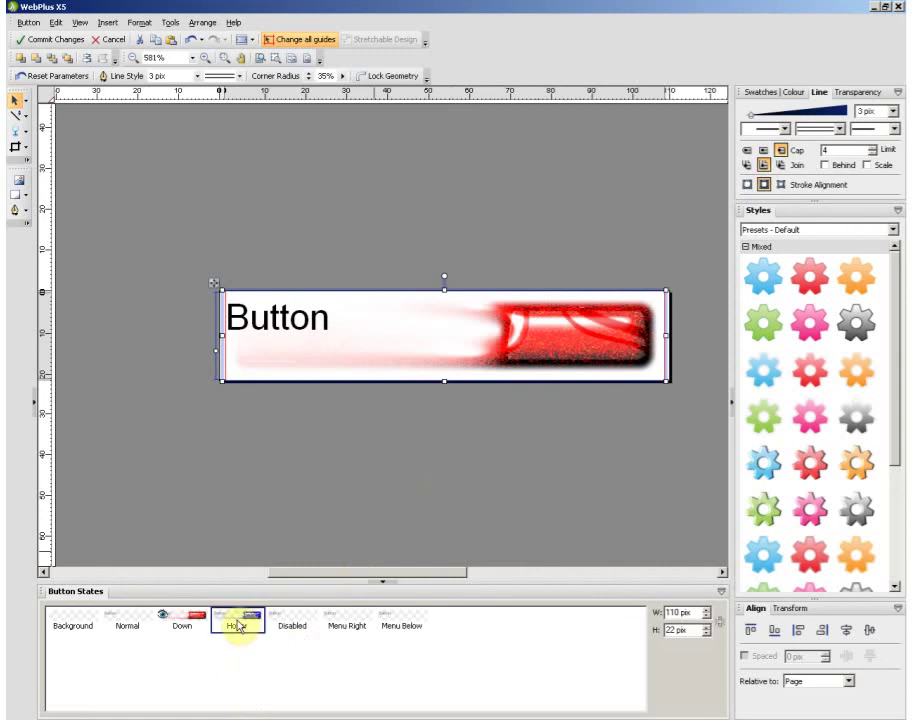
{"action": "left_click", "coordinate": [180, 624]}
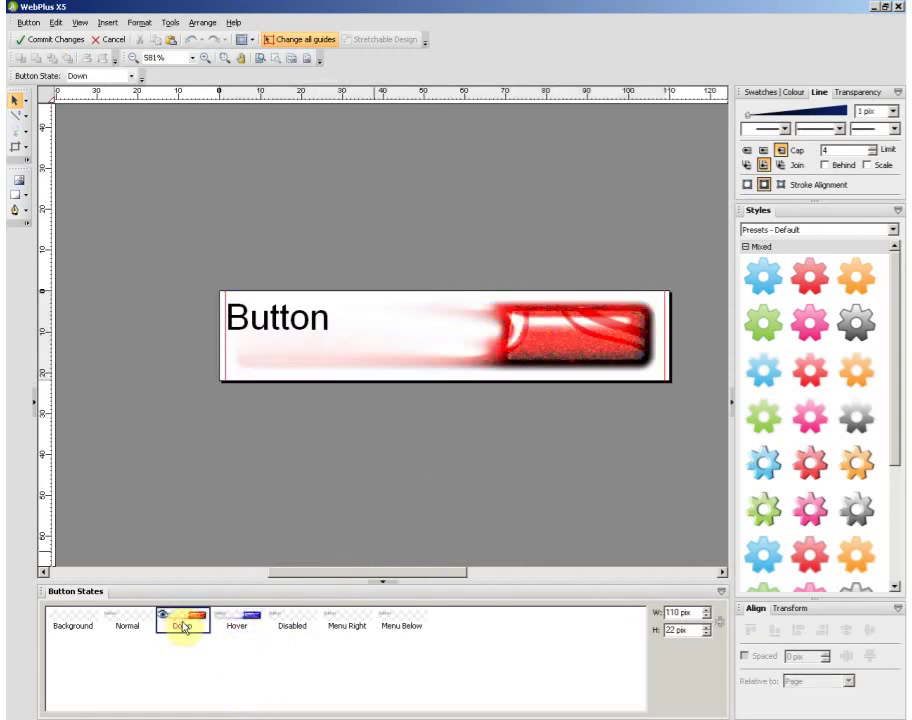
{"action": "left_click", "coordinate": [228, 622]}
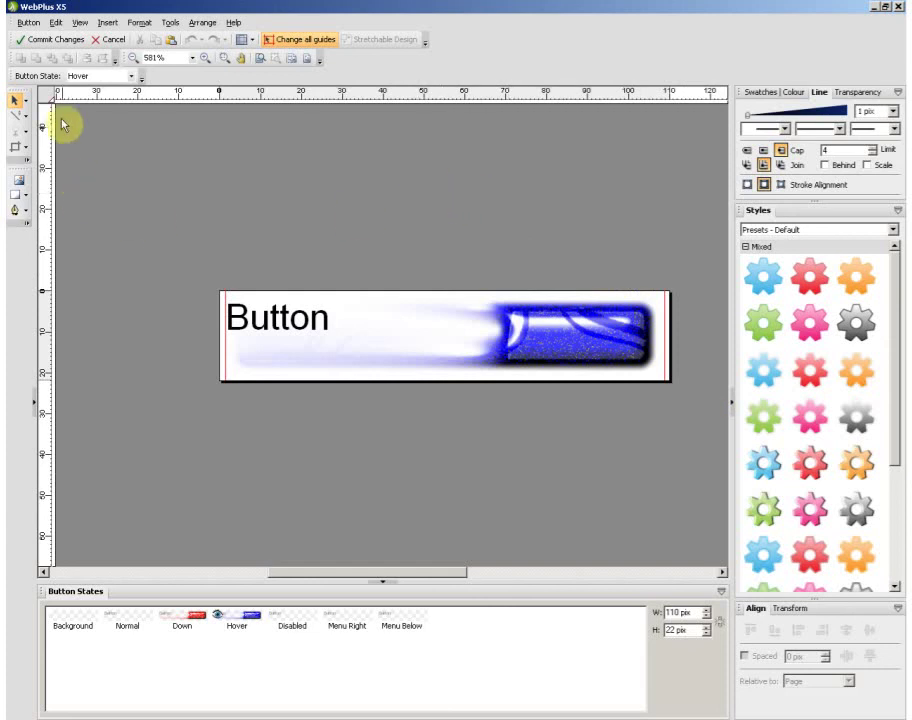
Commit the button design, apply it to all buttons of the navigation bar, and confirm the bar's settings.
{"action": "left_click", "coordinate": [55, 42]}
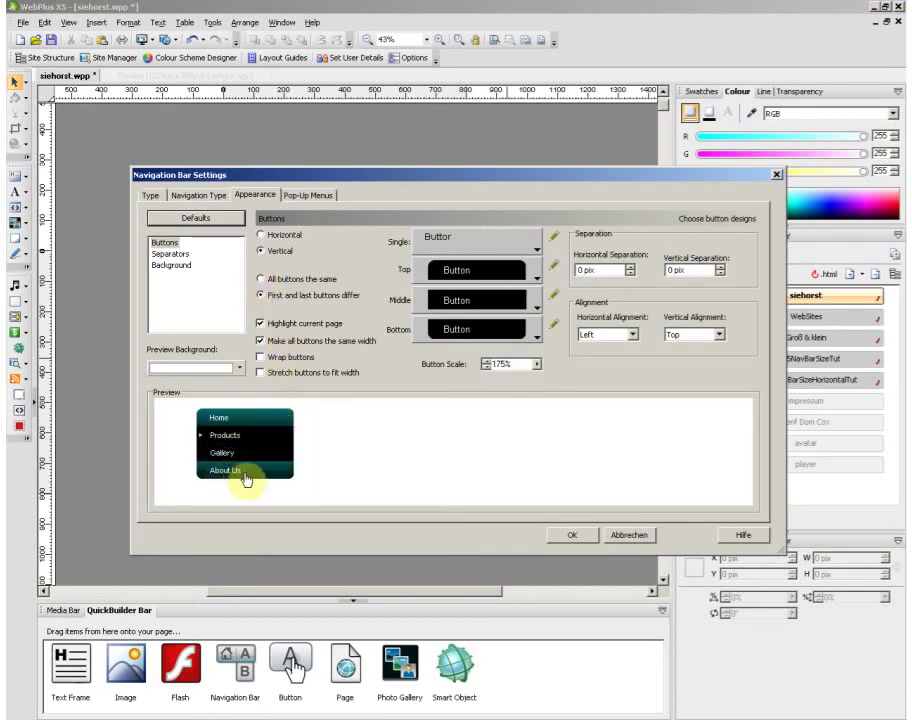
{"action": "left_click", "coordinate": [261, 281]}
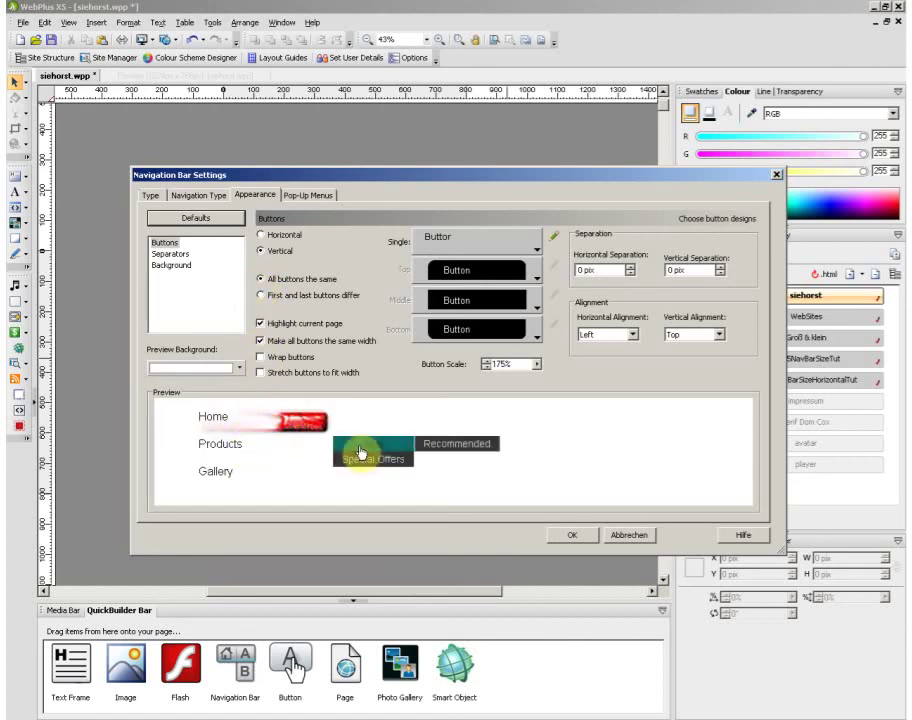
{"action": "left_click", "coordinate": [588, 537]}
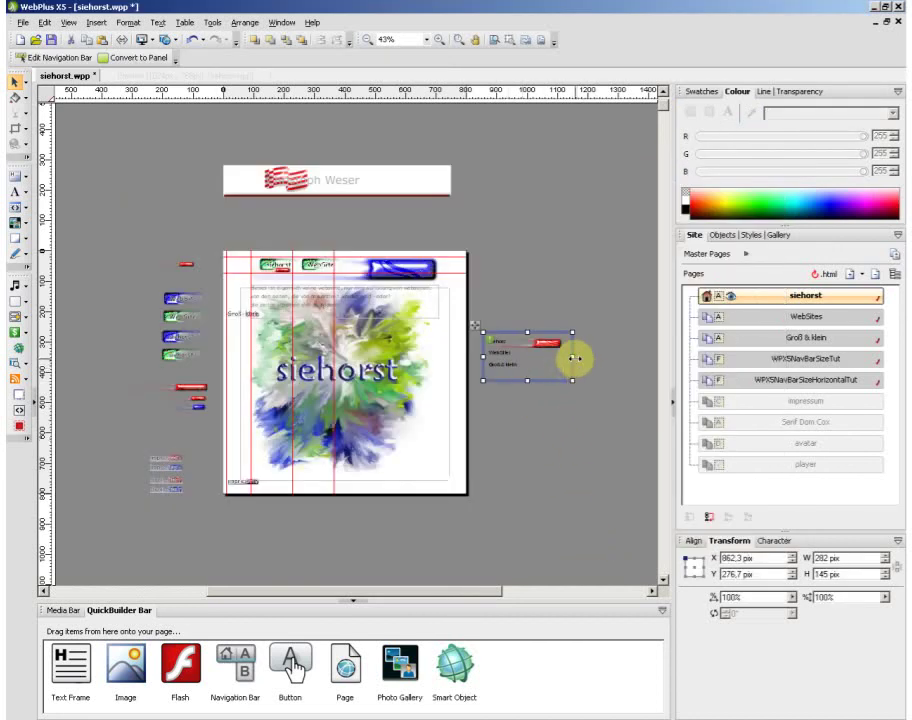
Enlarge the navigation bar to about 314.4 by 240 pix and move it onto the page at about X 10, Y 247 pix.
{"action": "left_click_drag", "start_coordinate": [572, 358], "coordinate": [584, 358]}
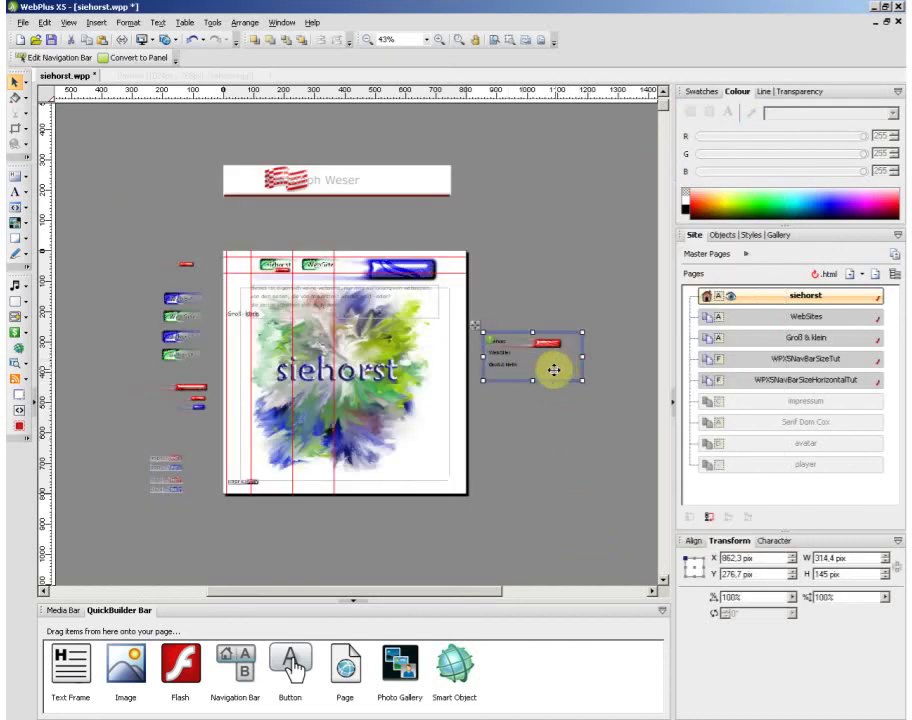
{"action": "left_click_drag", "start_coordinate": [533, 380], "coordinate": [533, 409]}
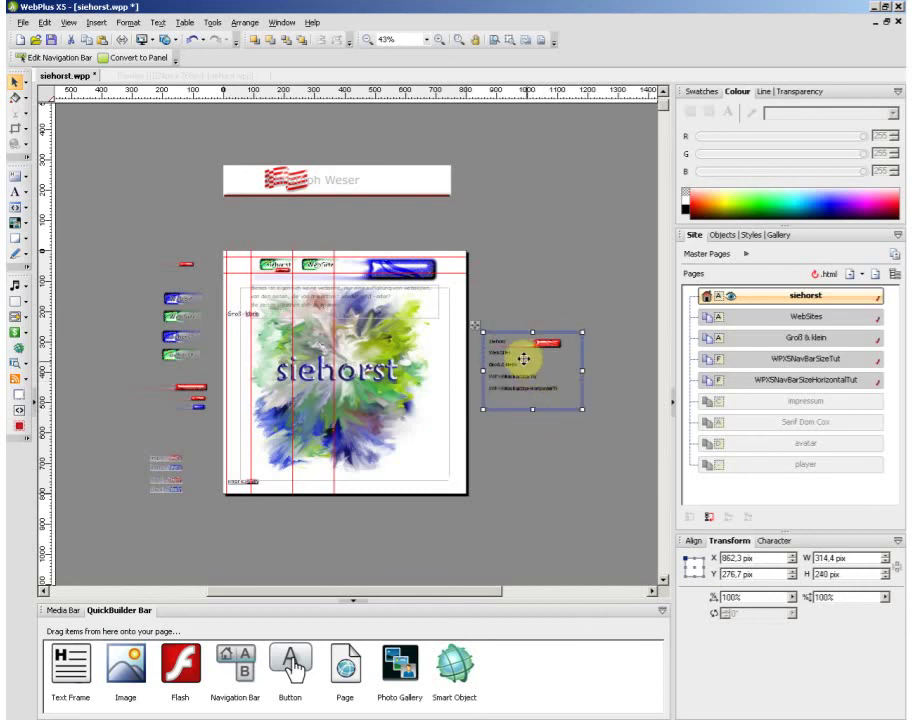
{"action": "left_click_drag", "start_coordinate": [526, 364], "coordinate": [273, 353]}
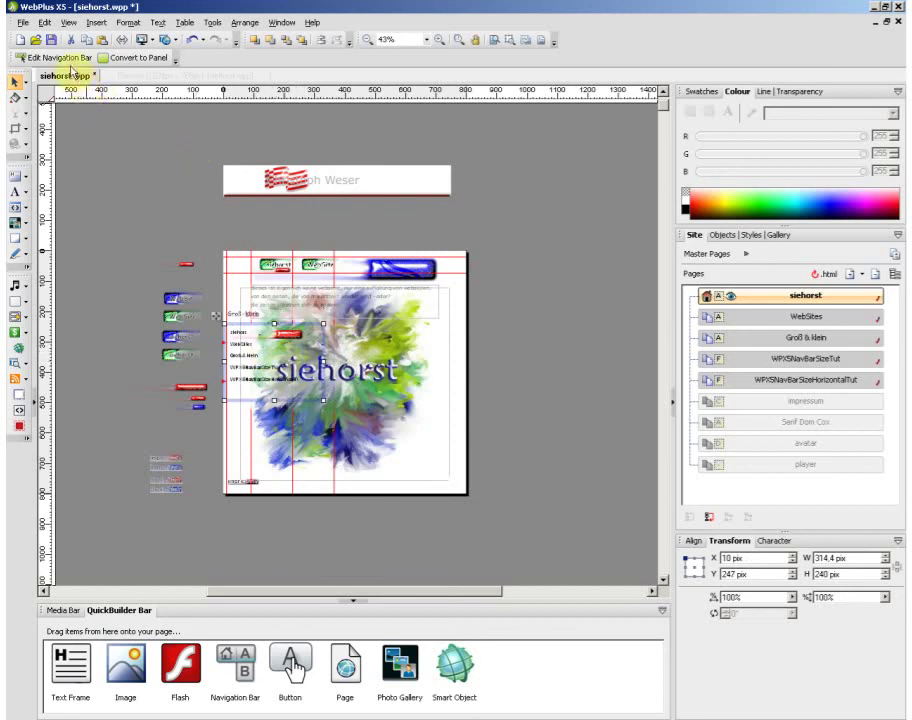
Preview the site at 1024x768, test the navigation bar's WebSites and Groß & klein links, and return to the design view.
{"action": "left_click", "coordinate": [138, 40]}
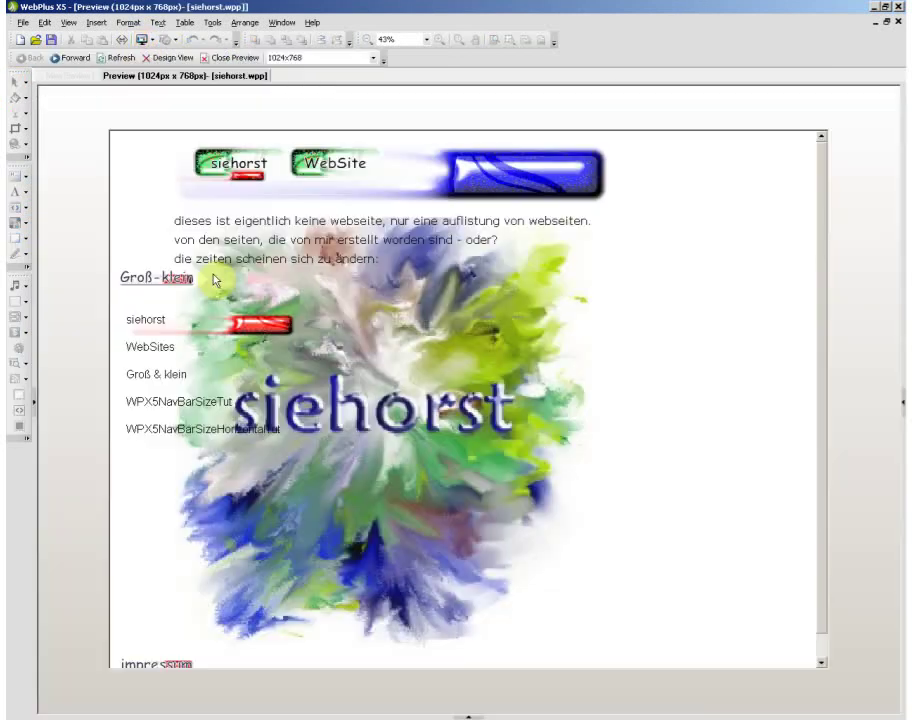
{"action": "left_click", "coordinate": [170, 347]}
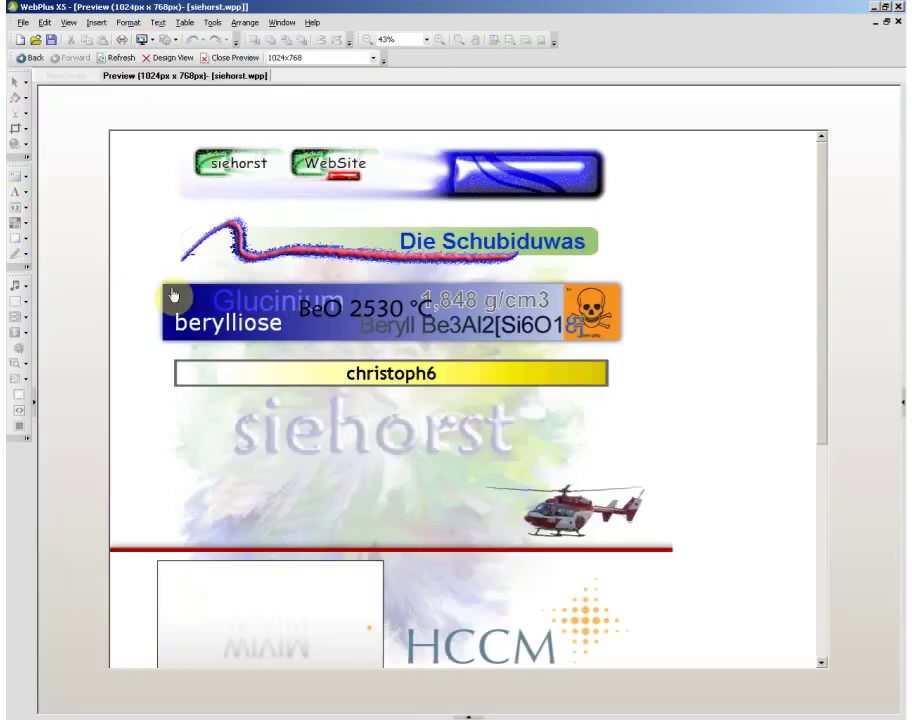
{"action": "left_click", "coordinate": [30, 58]}
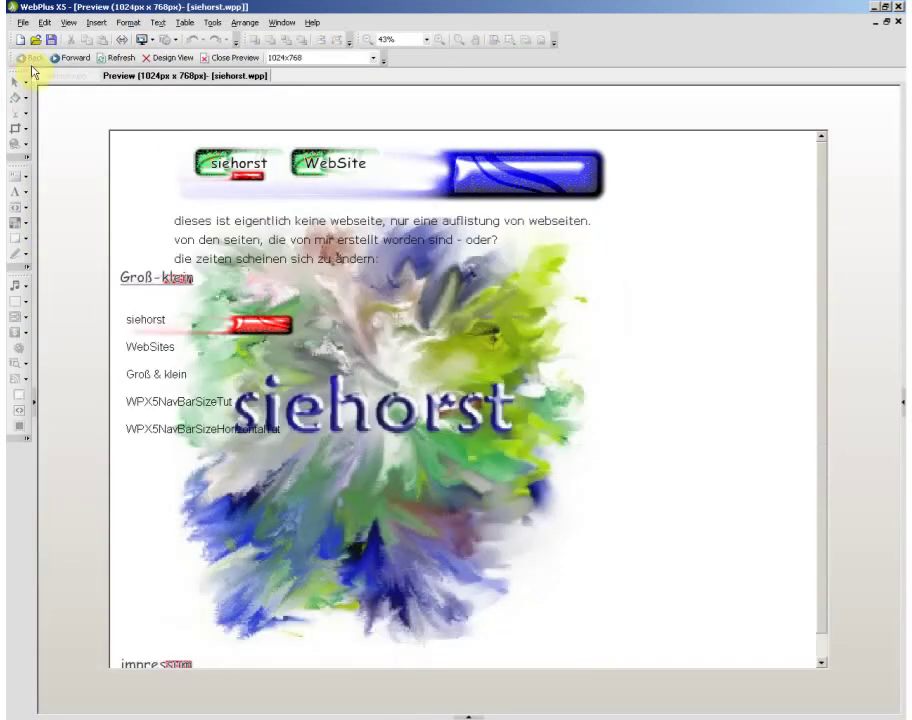
{"action": "left_click", "coordinate": [158, 378]}
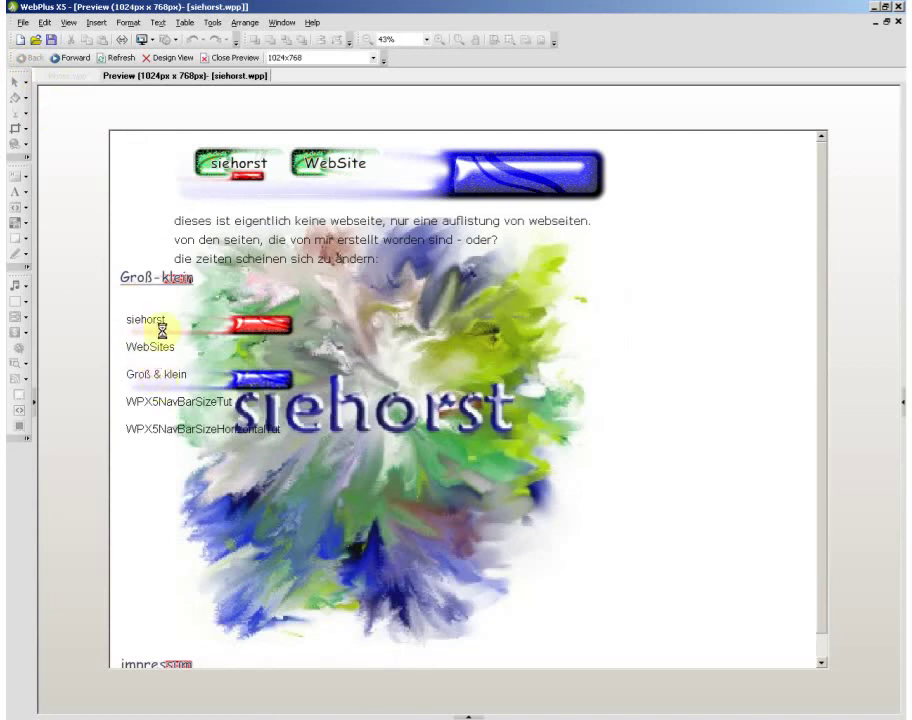
{"action": "left_click", "coordinate": [31, 58]}
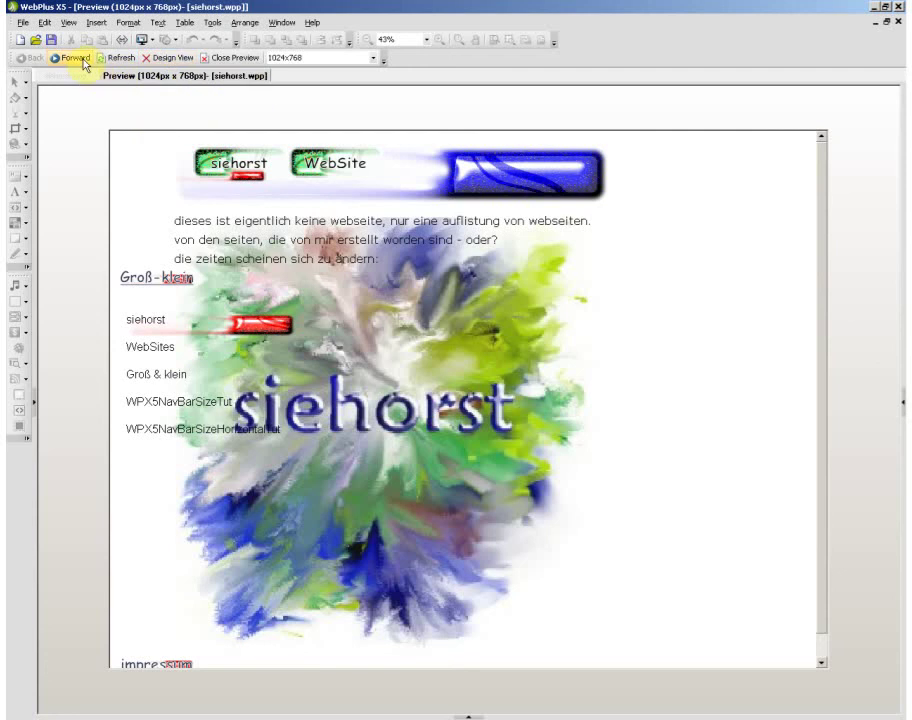
{"action": "left_click", "coordinate": [165, 64]}
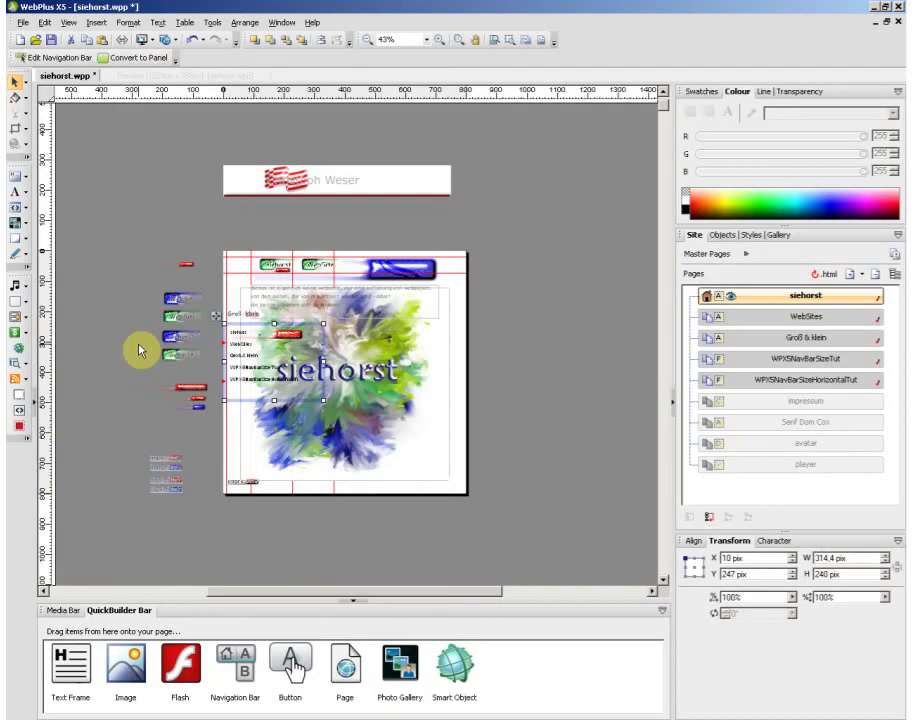